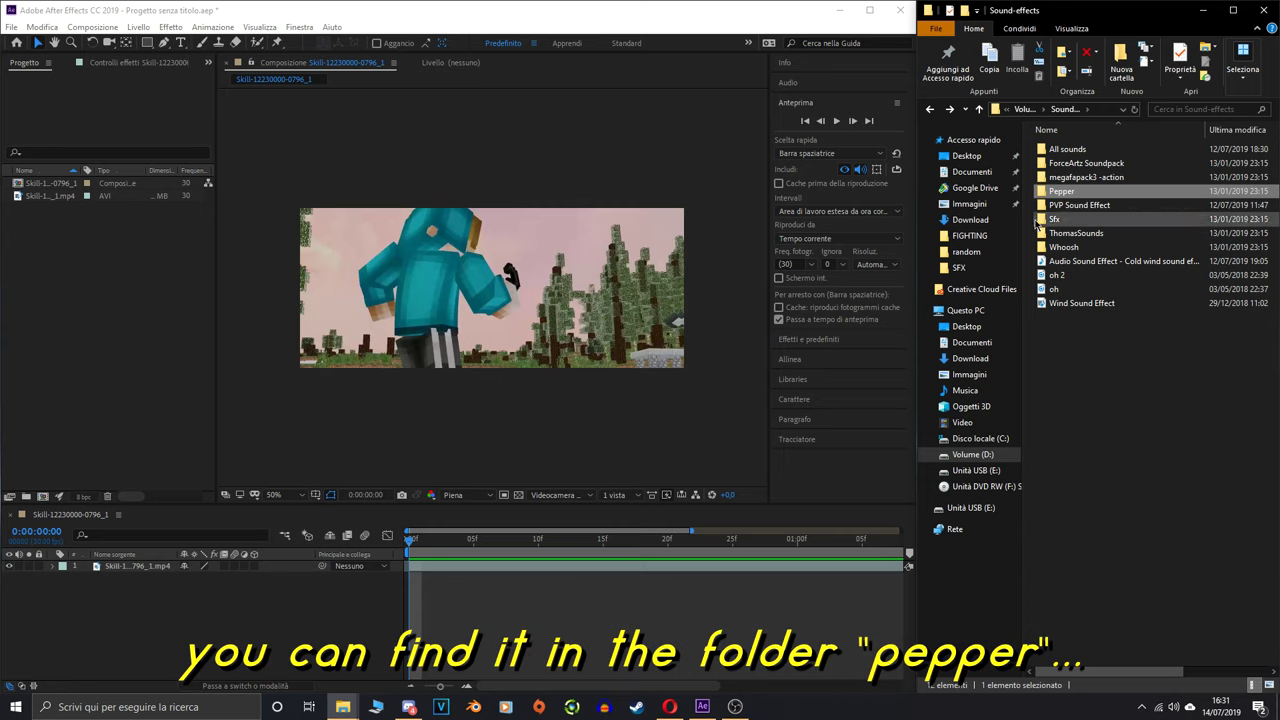
- Open the FIGHTING folder inside the Pepper sound pack and bring up its whoosh sounds
double_click(1063, 191)
double_click(1065, 149)
double_click(1065, 163)
double_click(1070, 177)
scroll(1100, 205, "down", 20)
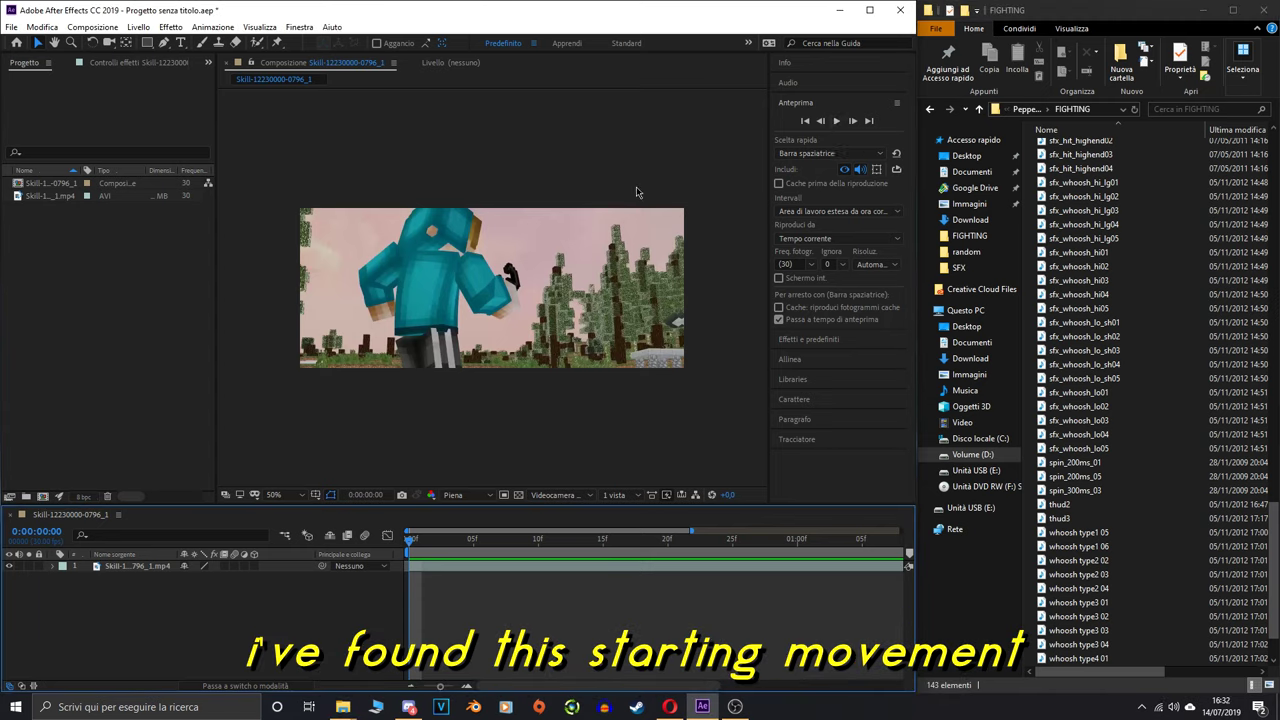
- Preview the clip's opening movement and add sfx_whoosh_lo01 to the timeline as an audio layer beneath the video
left_click(838, 120)
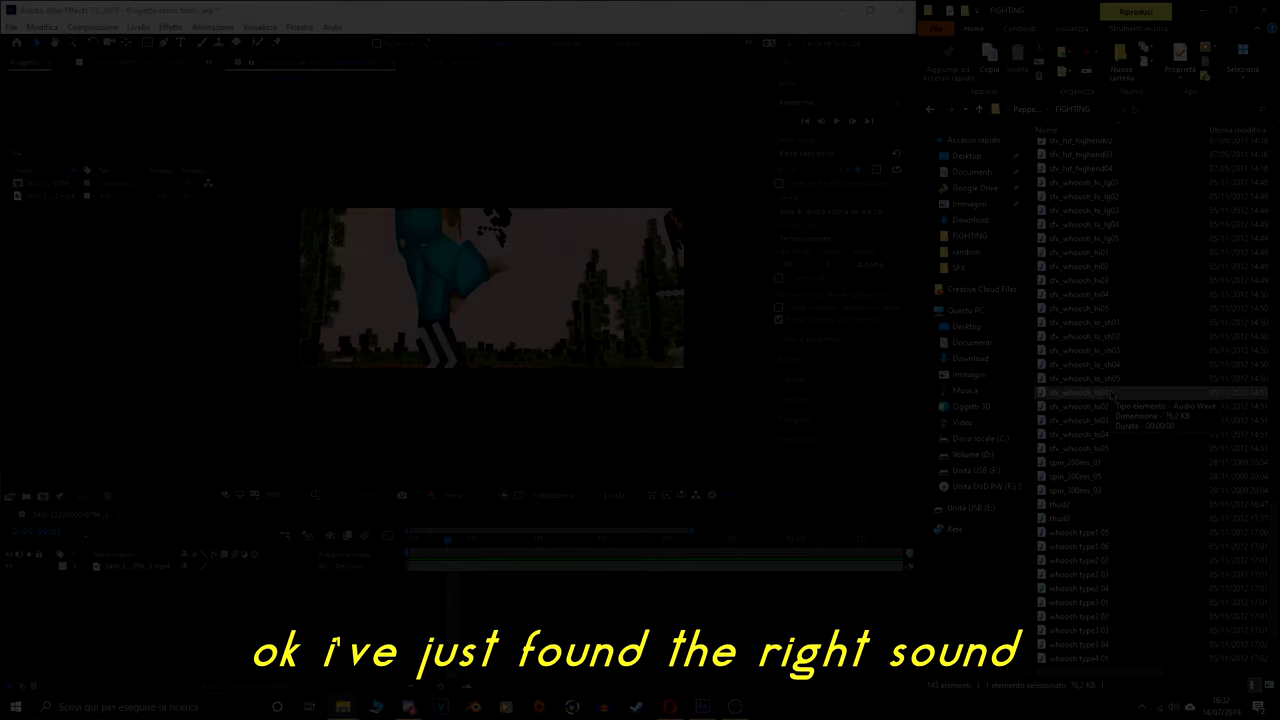
double_click(1110, 394)
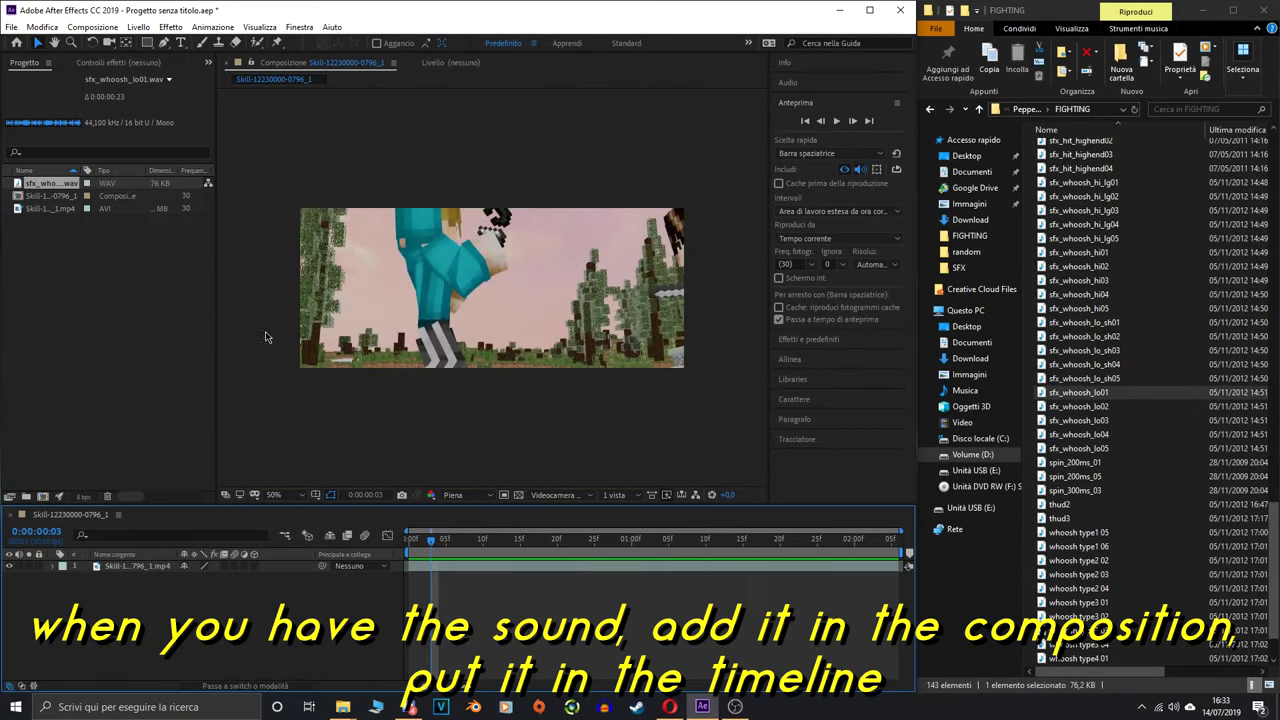
left_click_drag(52, 182, 246, 606)
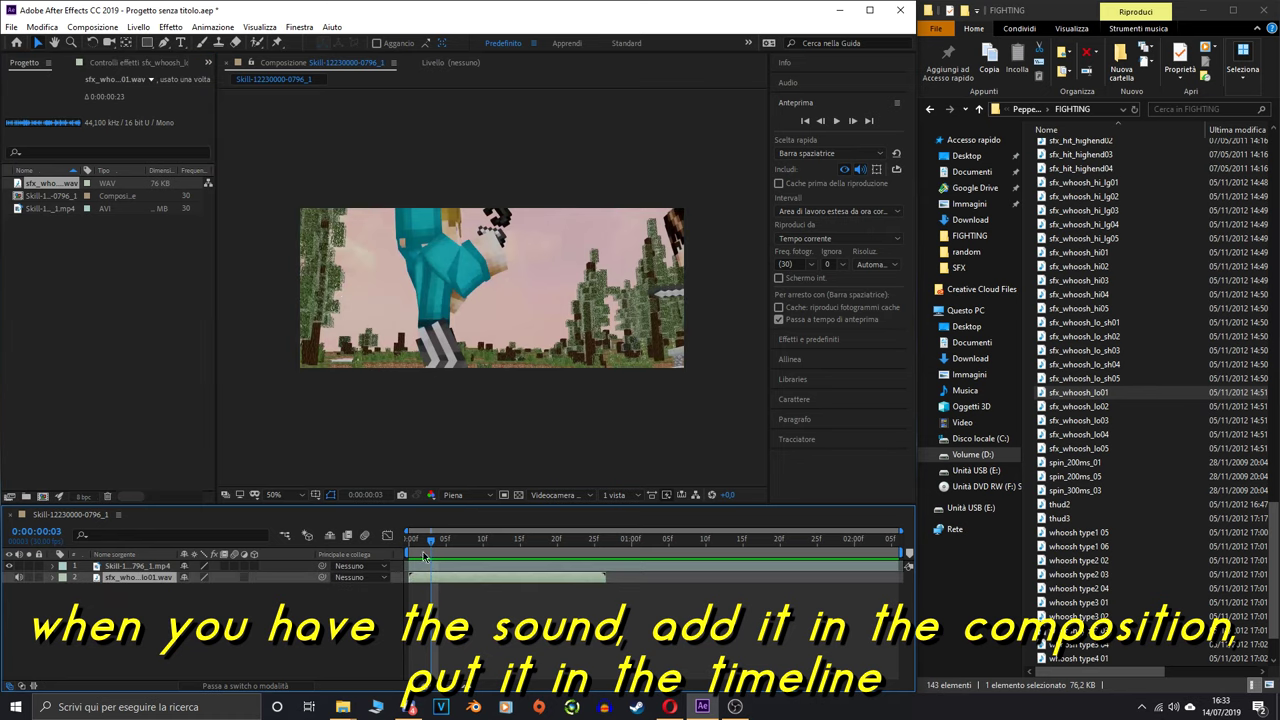
- Reveal the whoosh layer's audio levels and waveform, and play the composition from the first frame
left_click(66, 590)
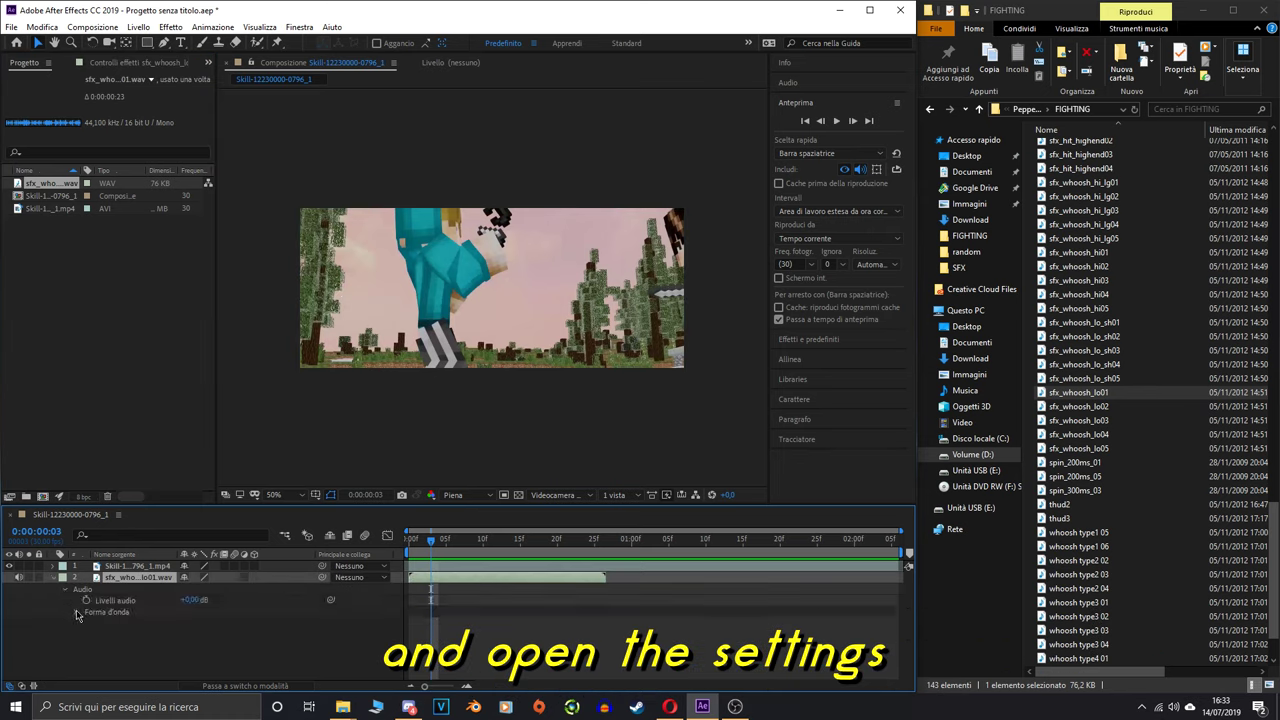
left_click(74, 612)
key("space")
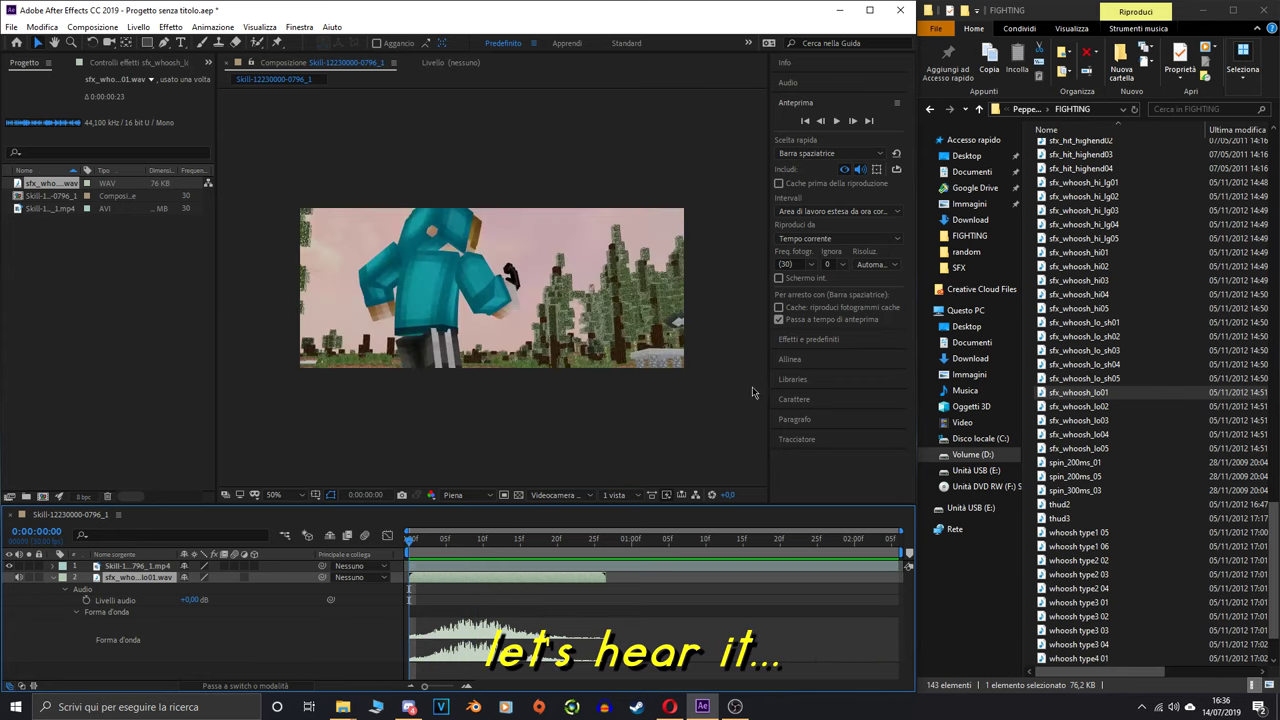
left_click(836, 121)
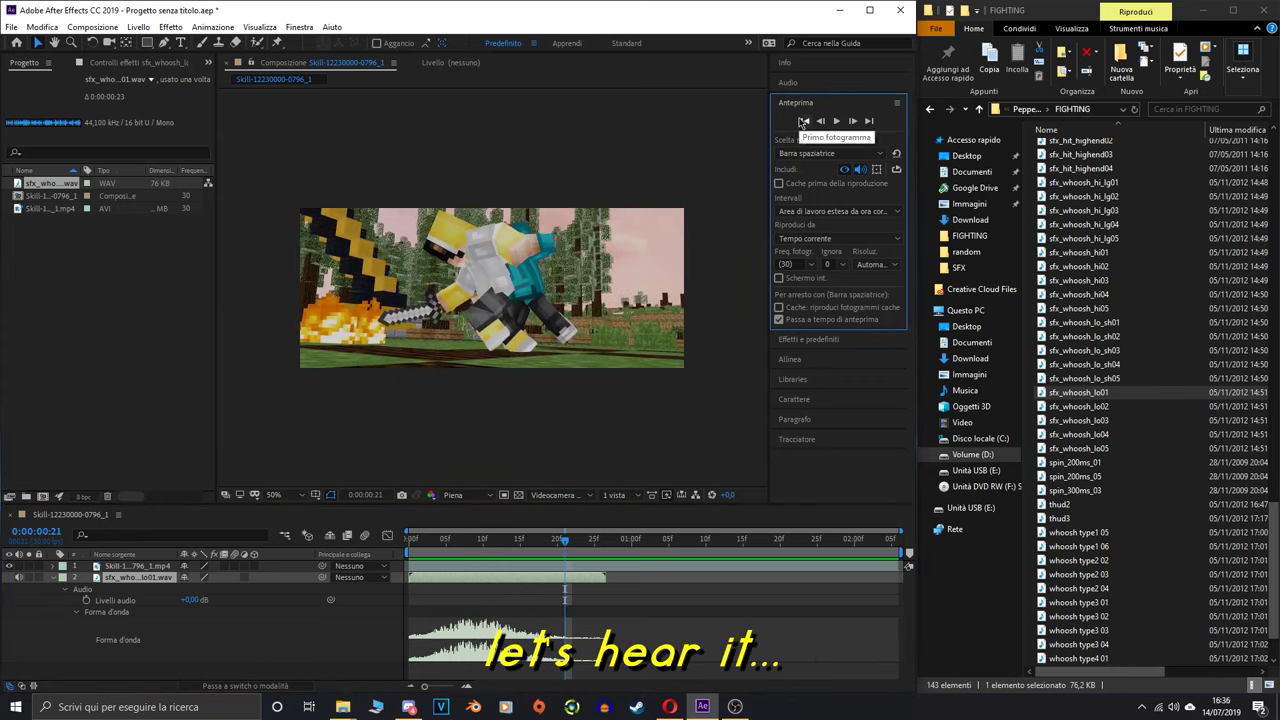
left_click(806, 121)
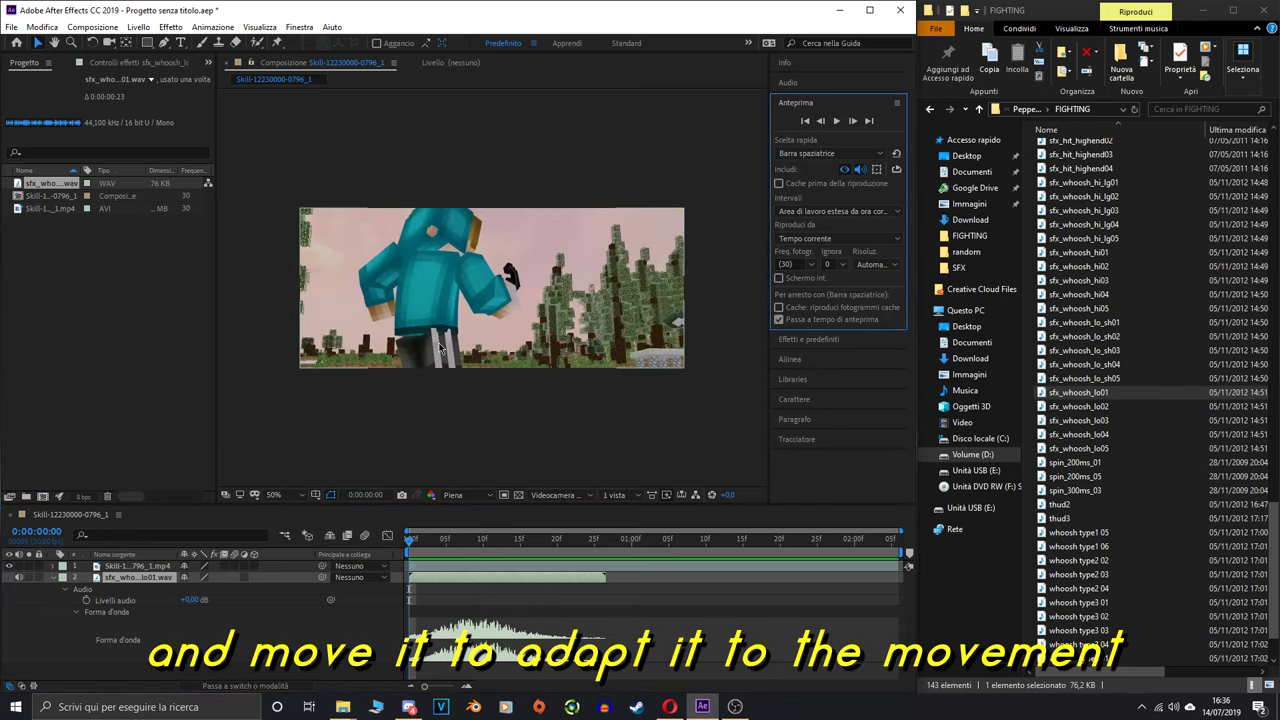
- Shift the whoosh layer about 3 frames earlier to match the opening movement, and play it back
left_click(471, 587)
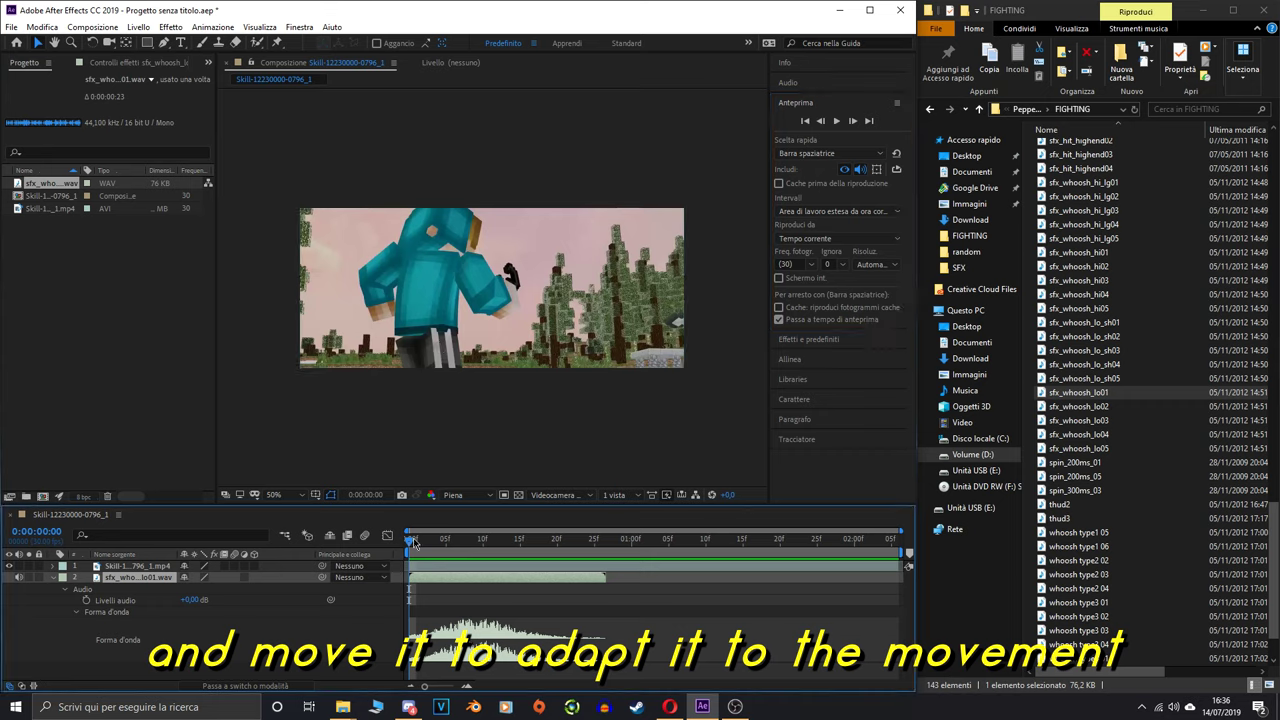
key("space")
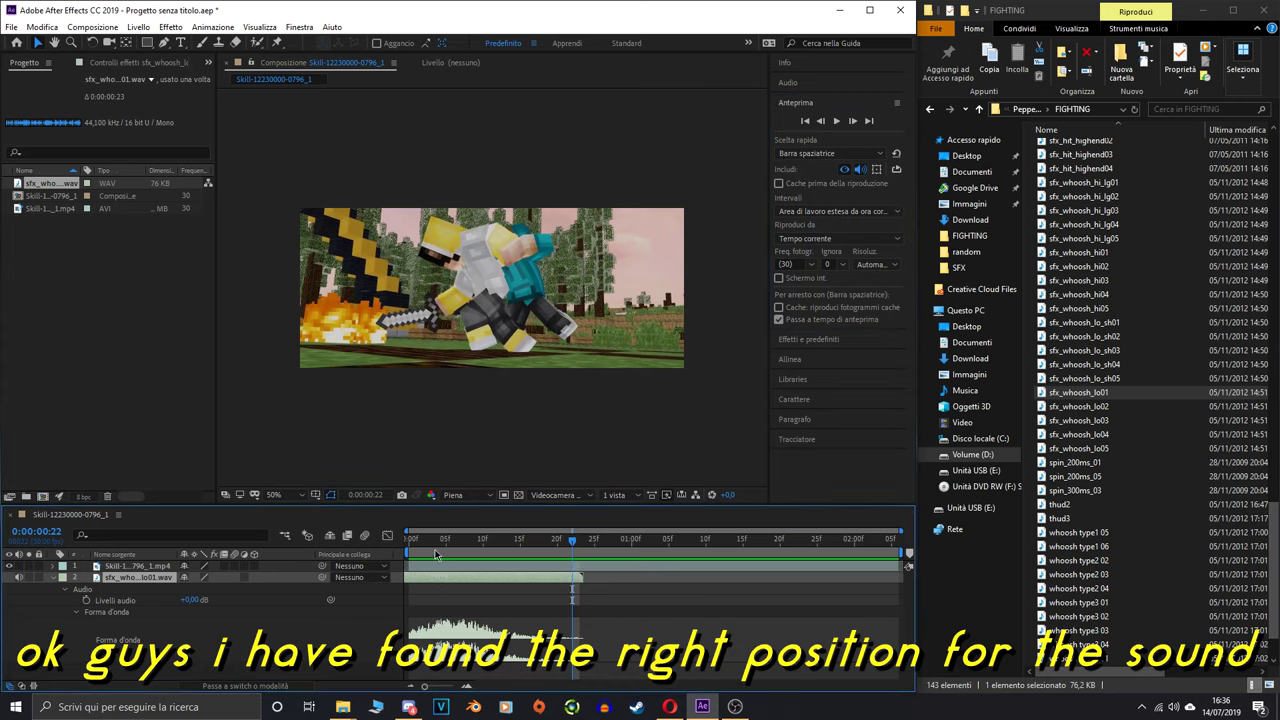
key("space")
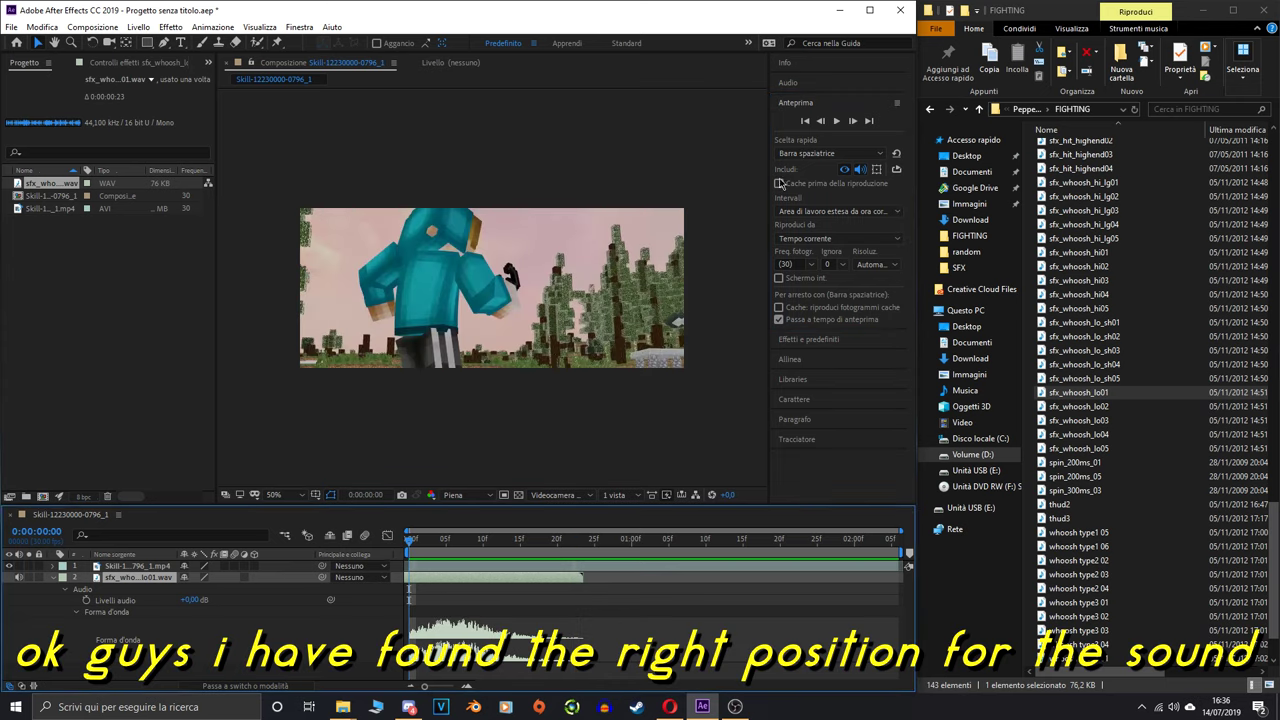
left_click(835, 121)
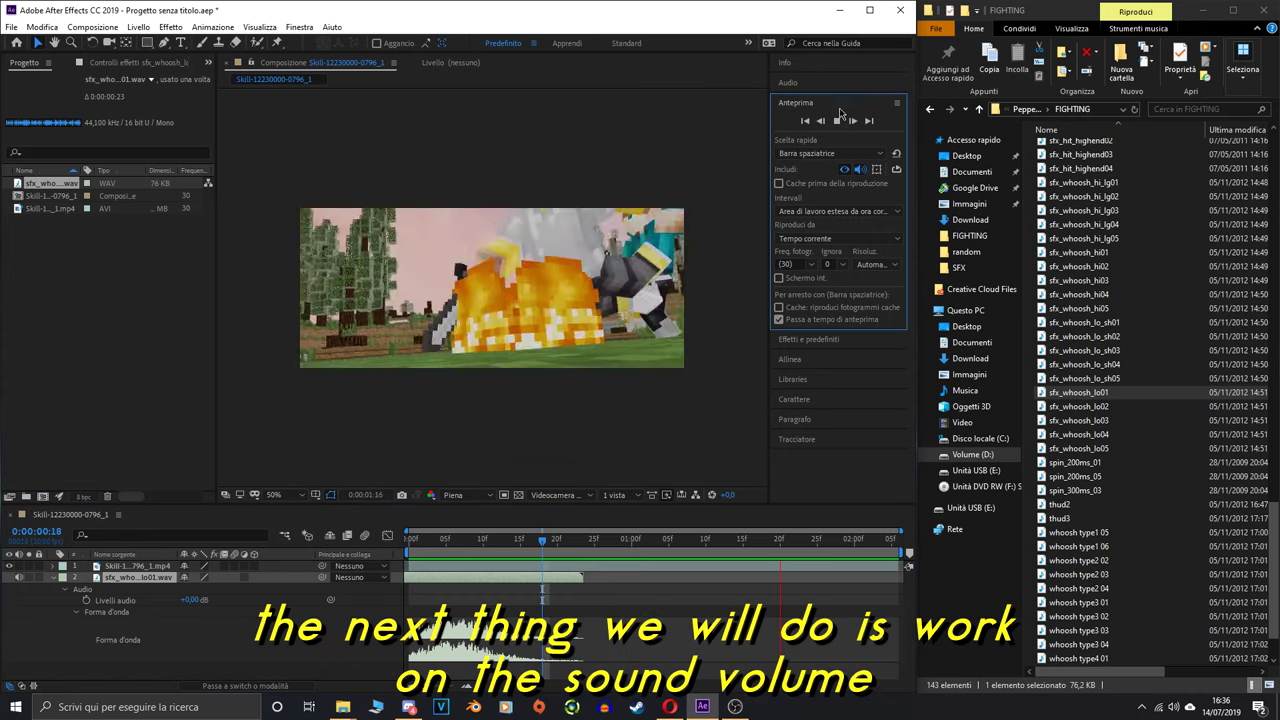
key("space")
- Keyframe the whoosh layer's audio levels as a fade-in reaching -15 dB at frame 4, and play back the result
left_click(438, 581)
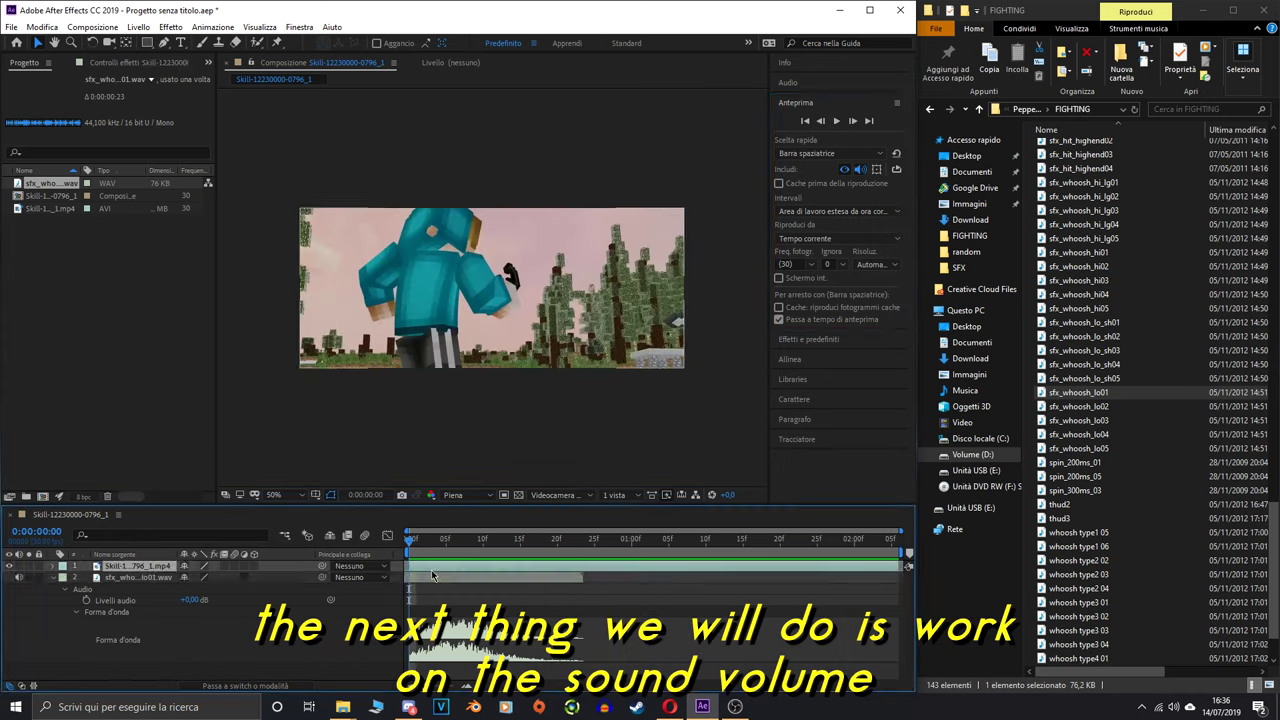
left_click(436, 580)
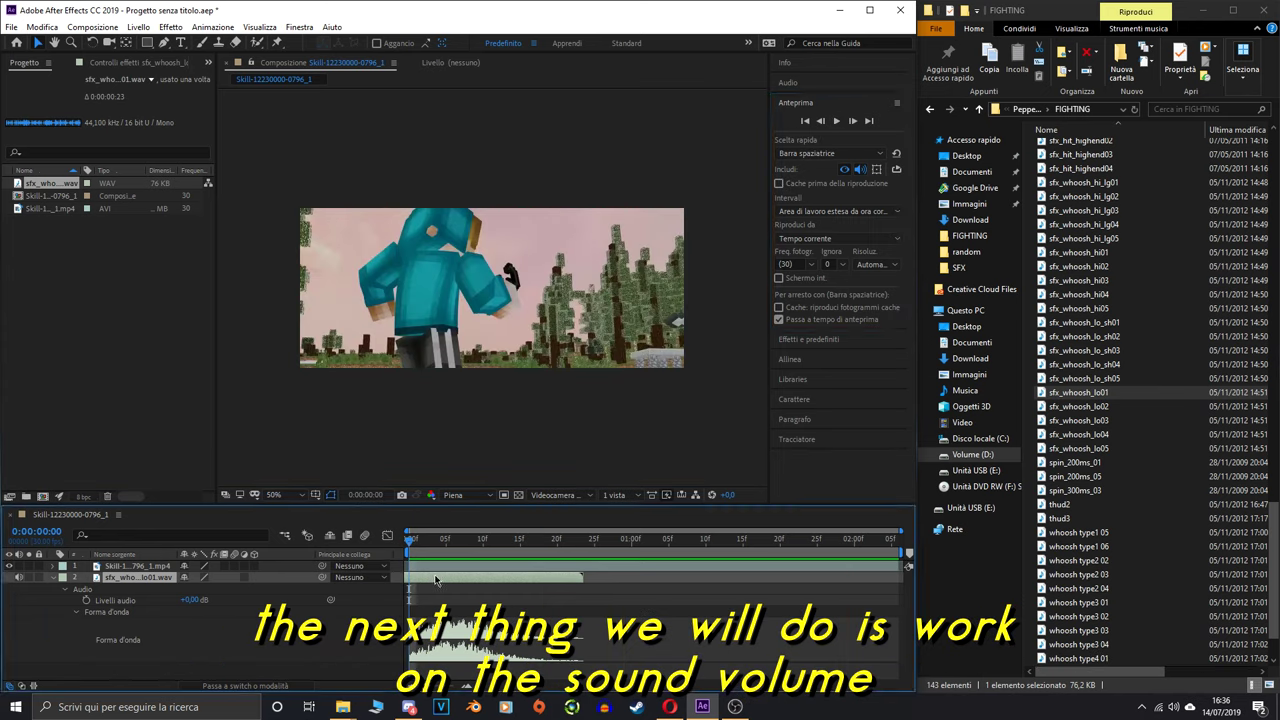
left_click(86, 600)
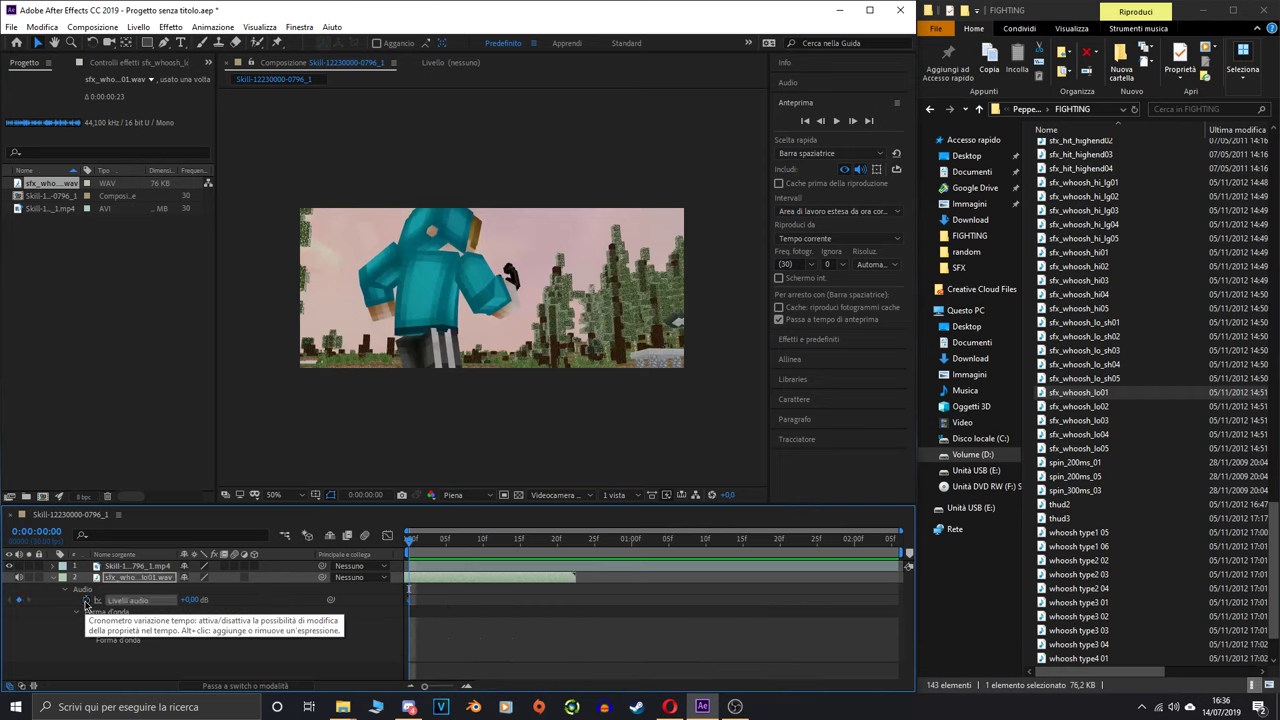
left_click_drag(427, 606, 439, 608)
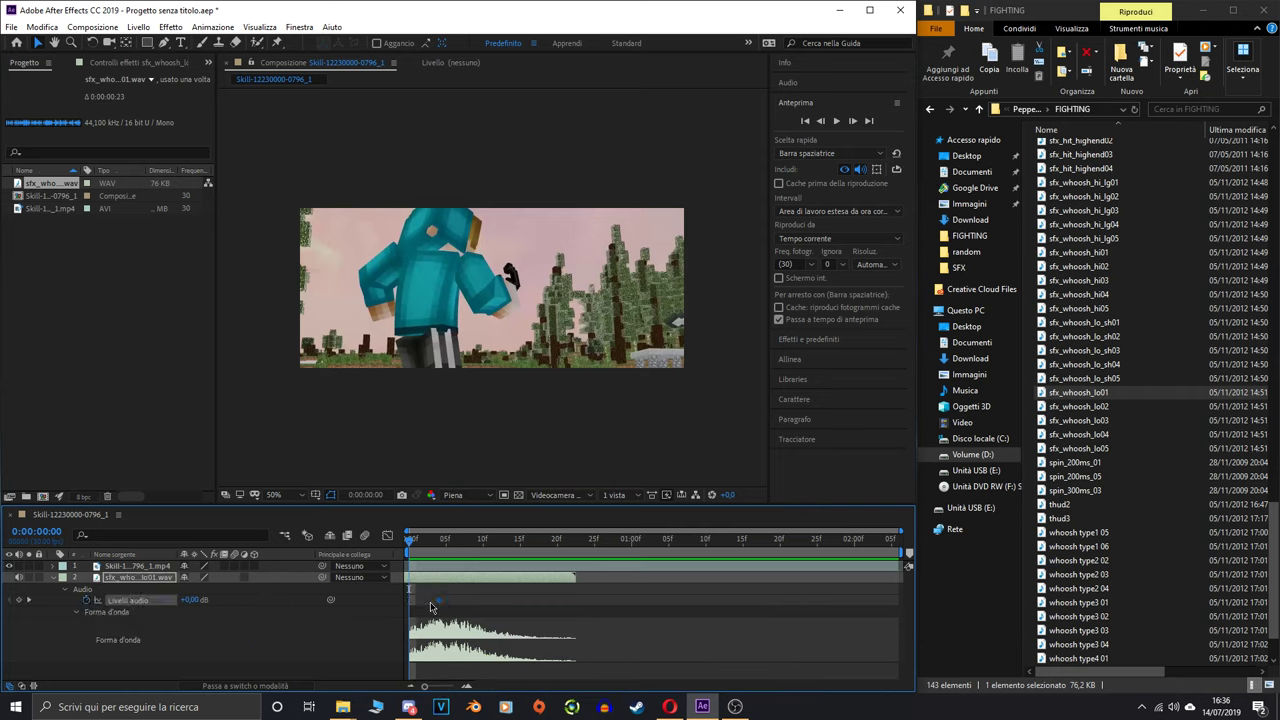
left_click_drag(186, 600, 202, 600)
left_click_drag(410, 540, 440, 540)
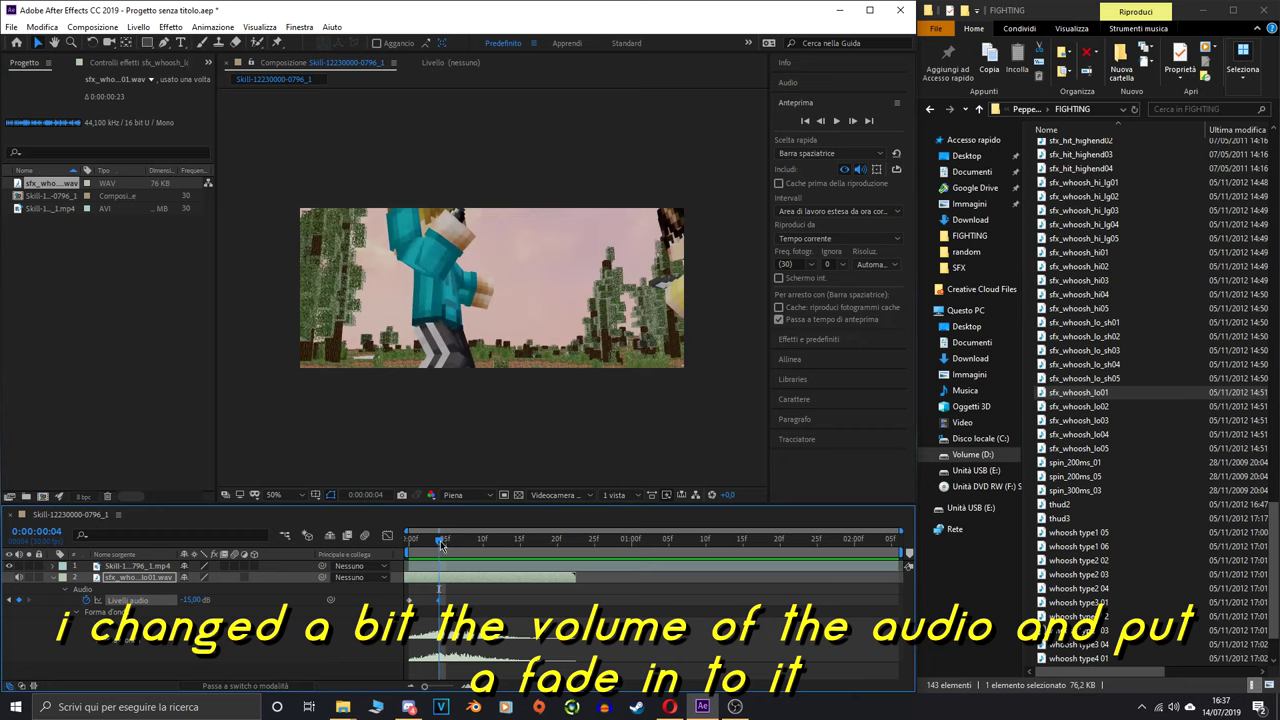
left_click_drag(441, 541, 410, 541)
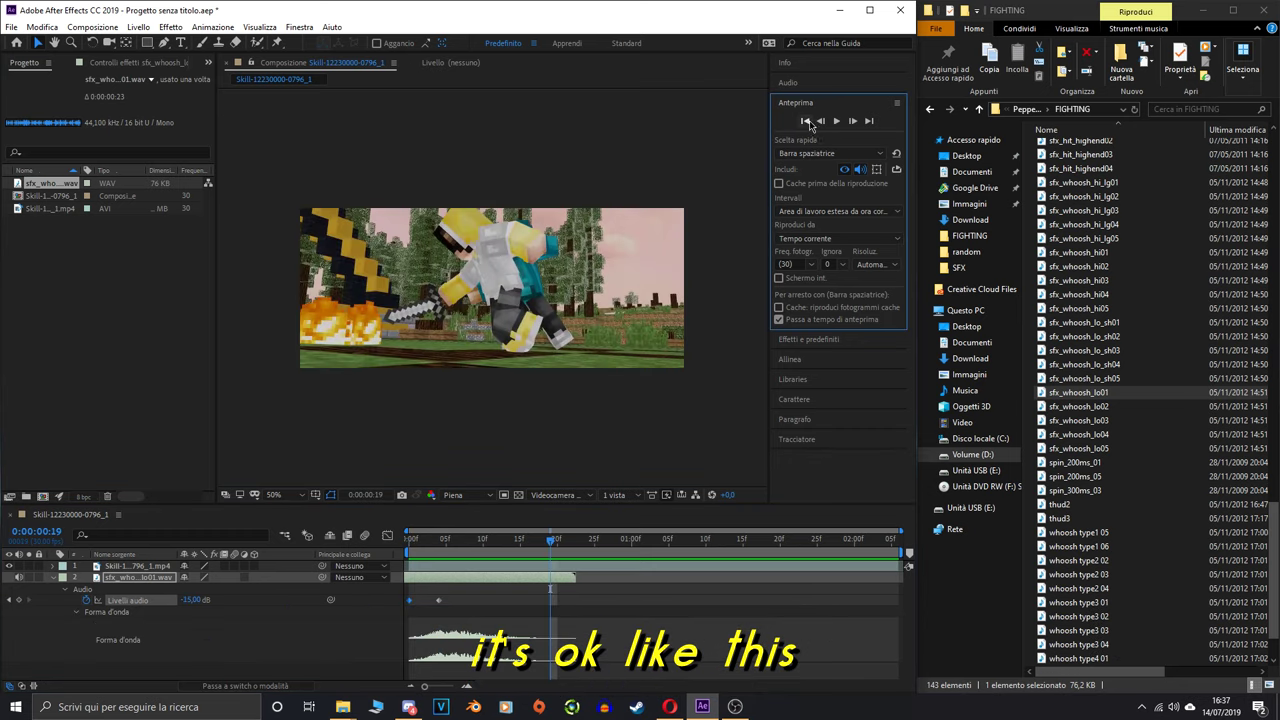
key("space")
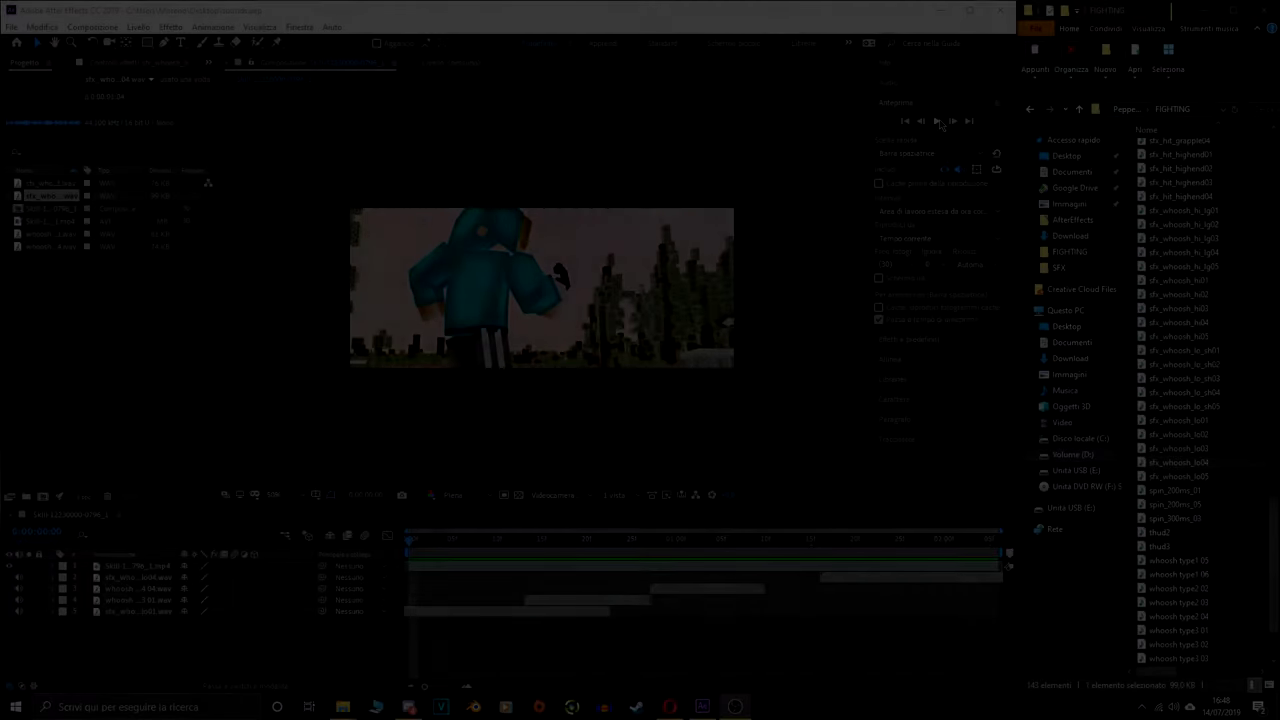
- Play back the composition with all four whoosh sounds and return to the first frame
left_click(938, 121)
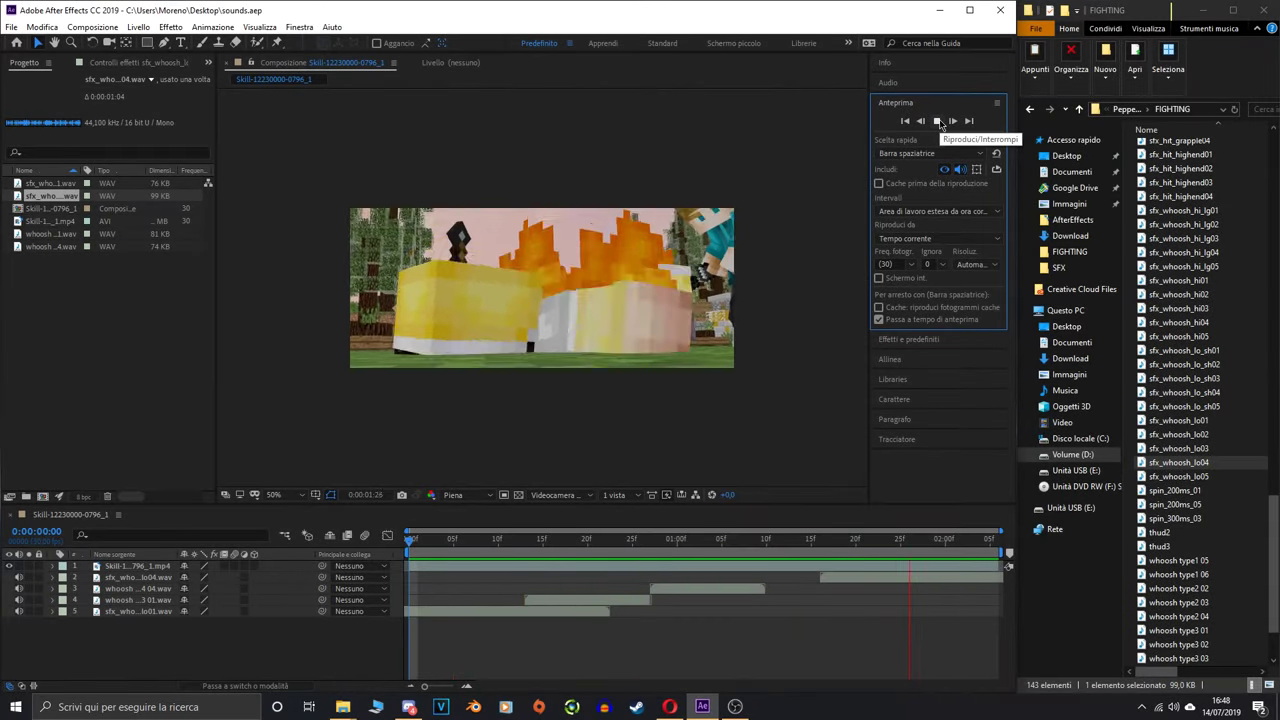
left_click(940, 124)
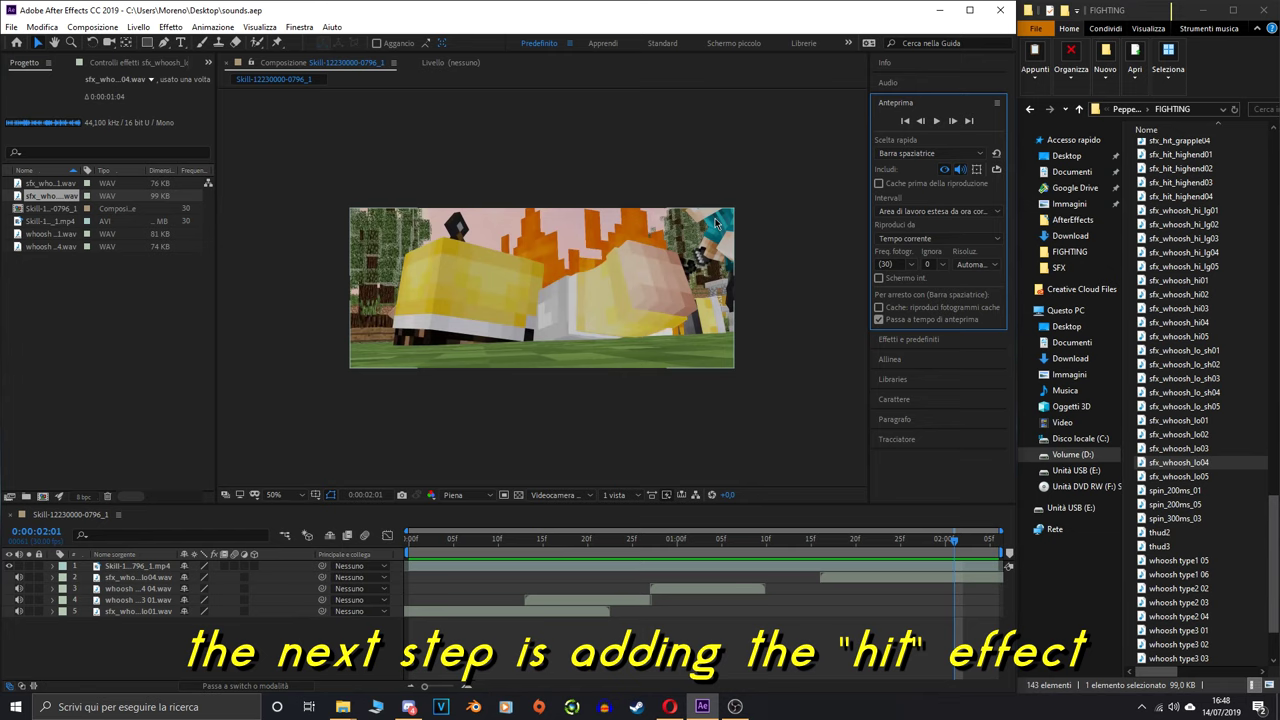
key("Home")
- Add sfx_hit_grapple02 from the FIGHTING folder at the kick, about 0:00:00:28, set its level to -15 dB, and play it back
left_click_drag(410, 538, 663, 550)
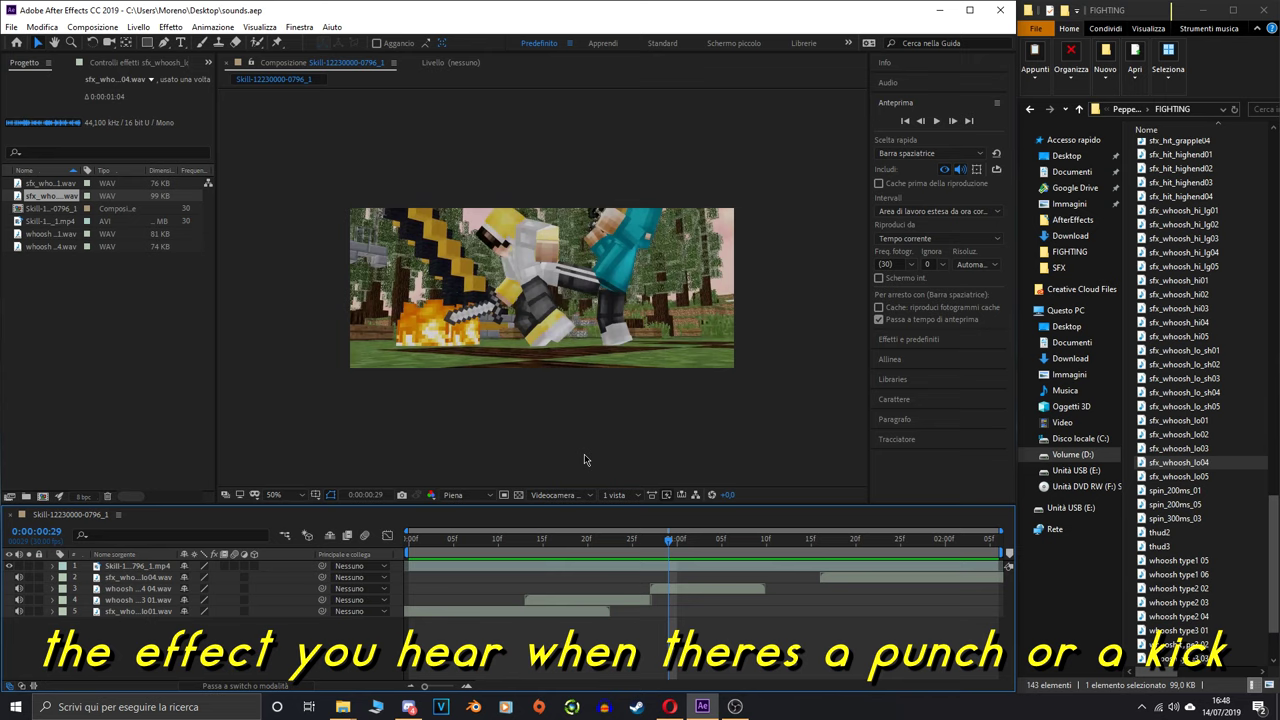
scroll(1190, 300, "up", 11)
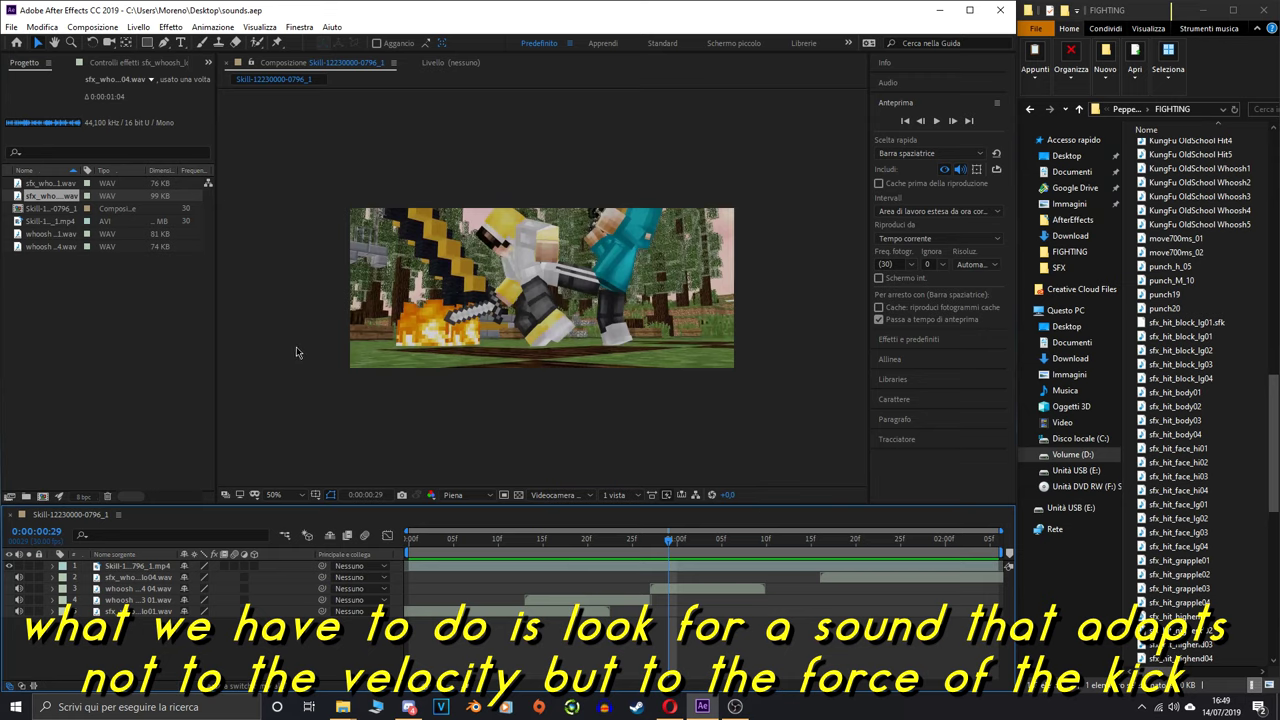
scroll(1190, 400, "up", 3)
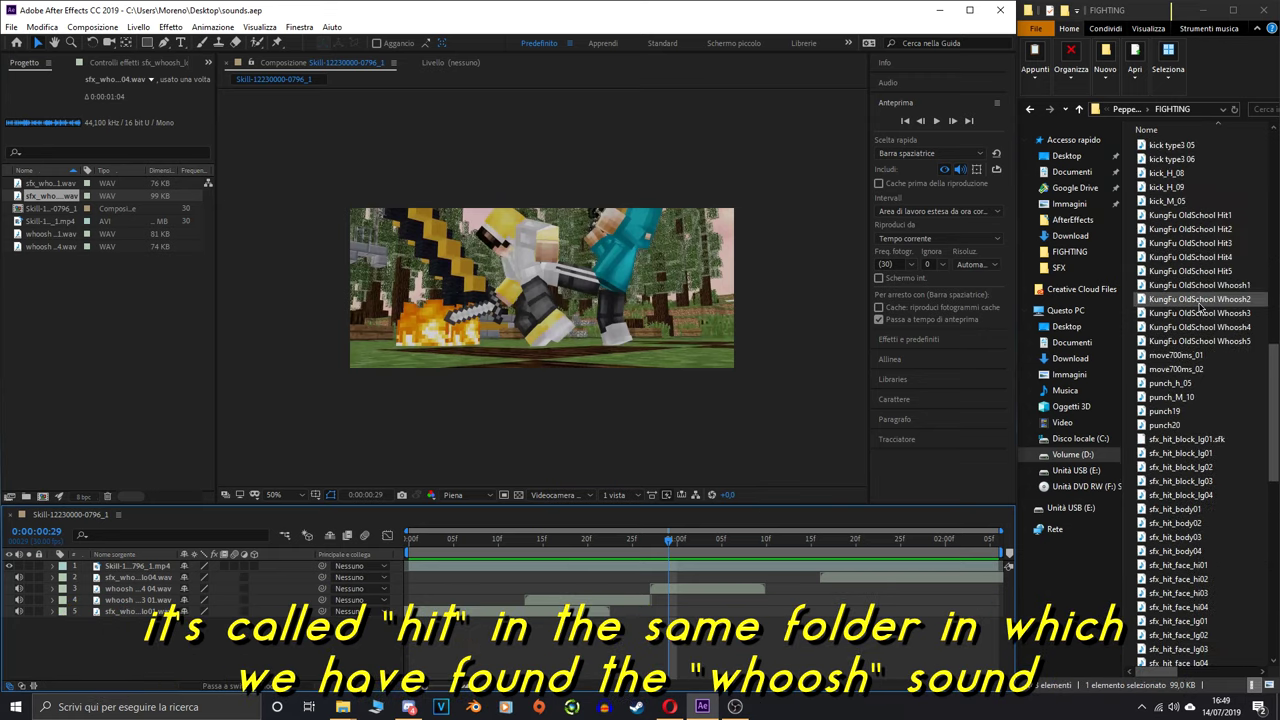
scroll(1187, 470, "down", 3)
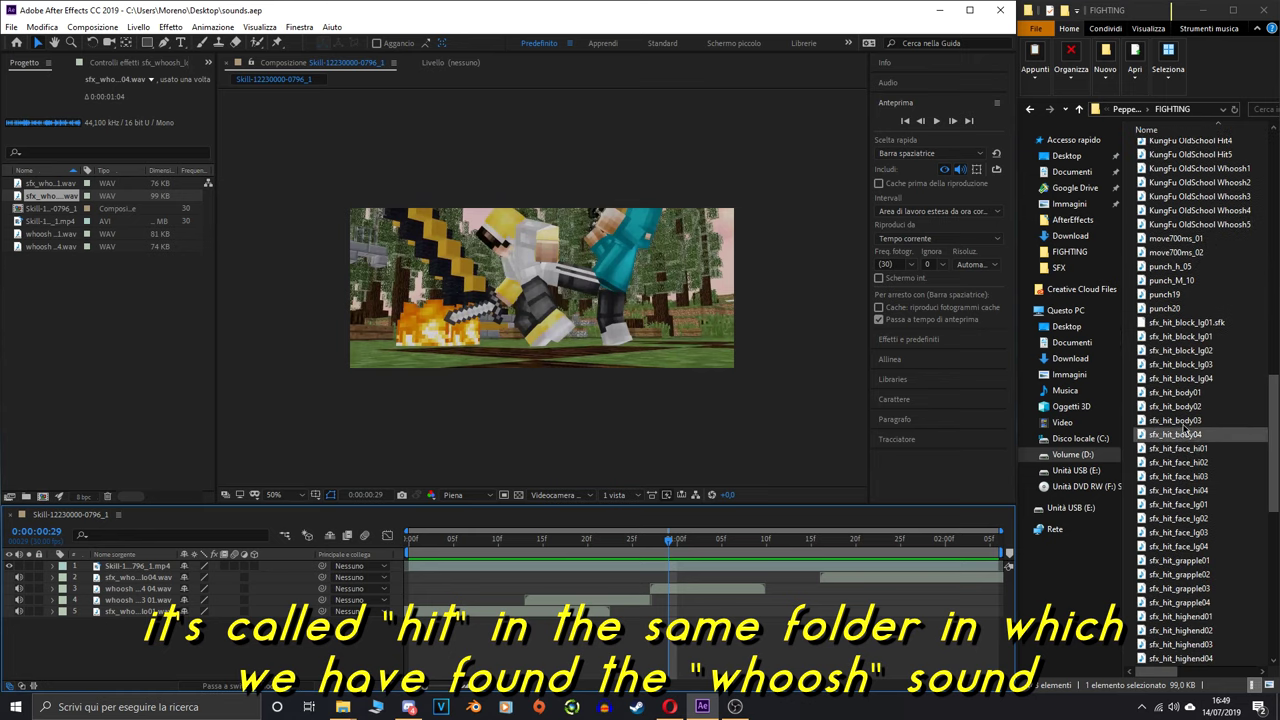
left_click_drag(580, 551, 686, 553)
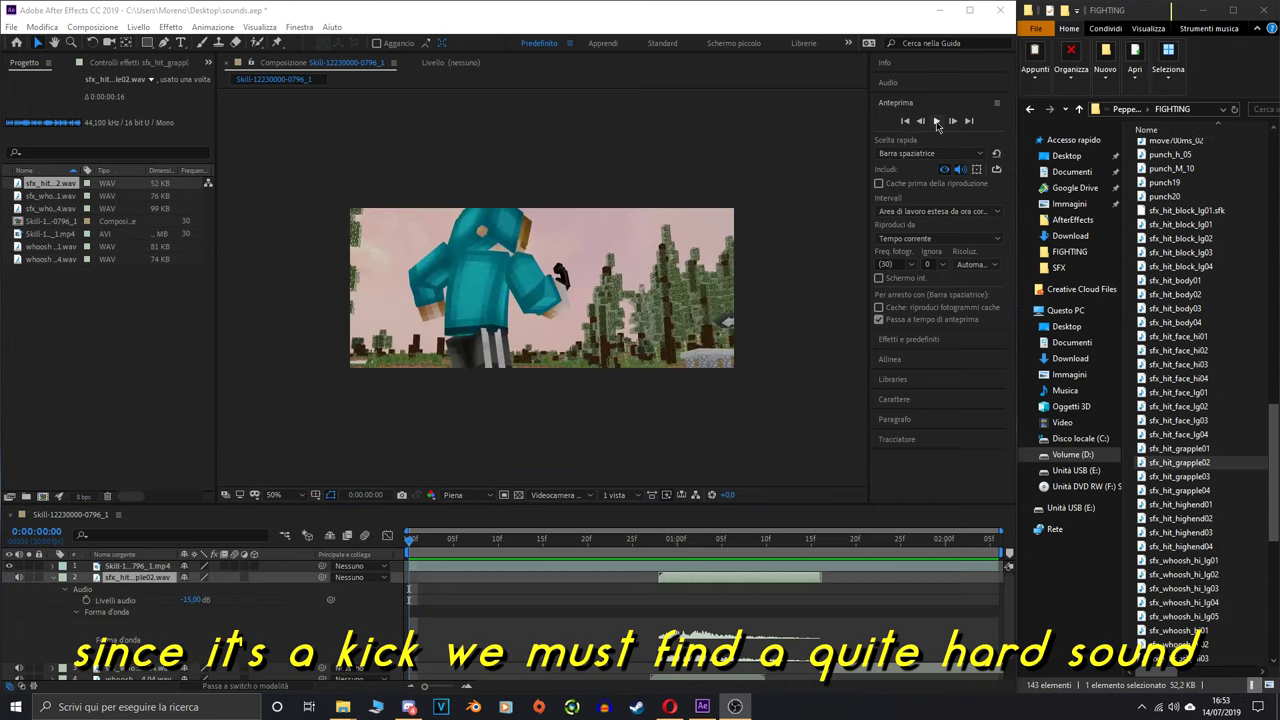
left_click(937, 121)
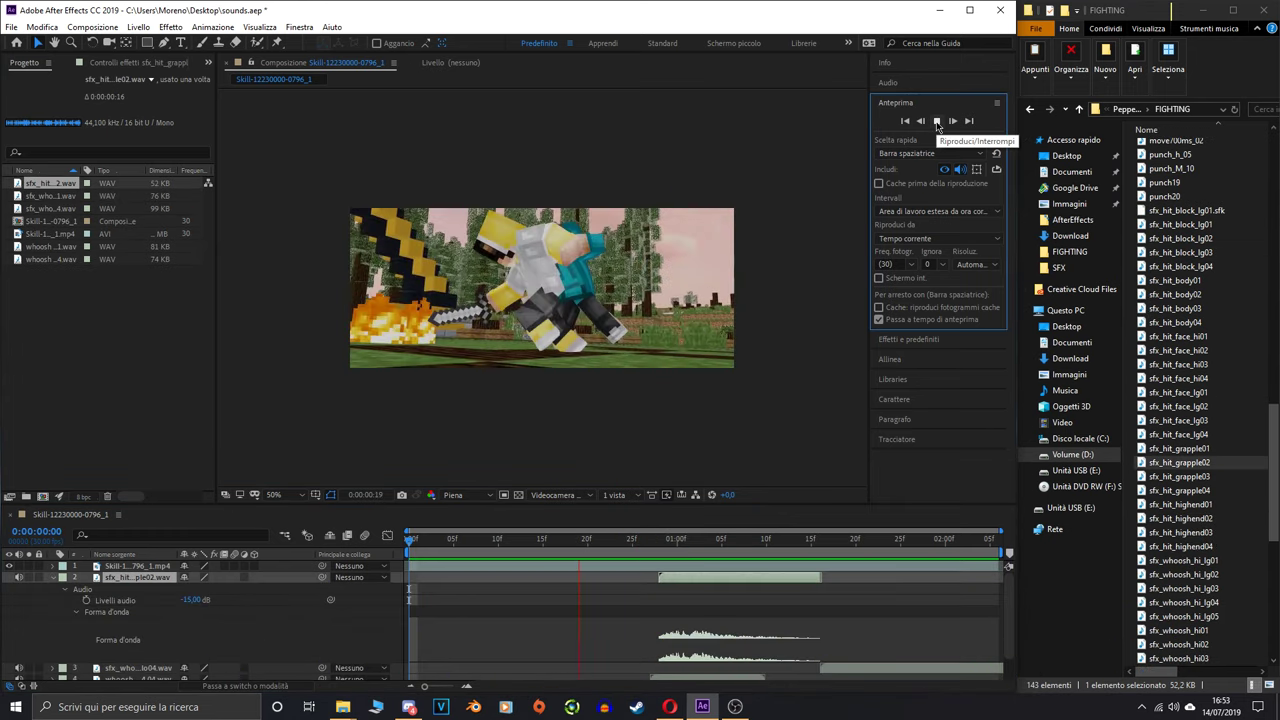
key("space")
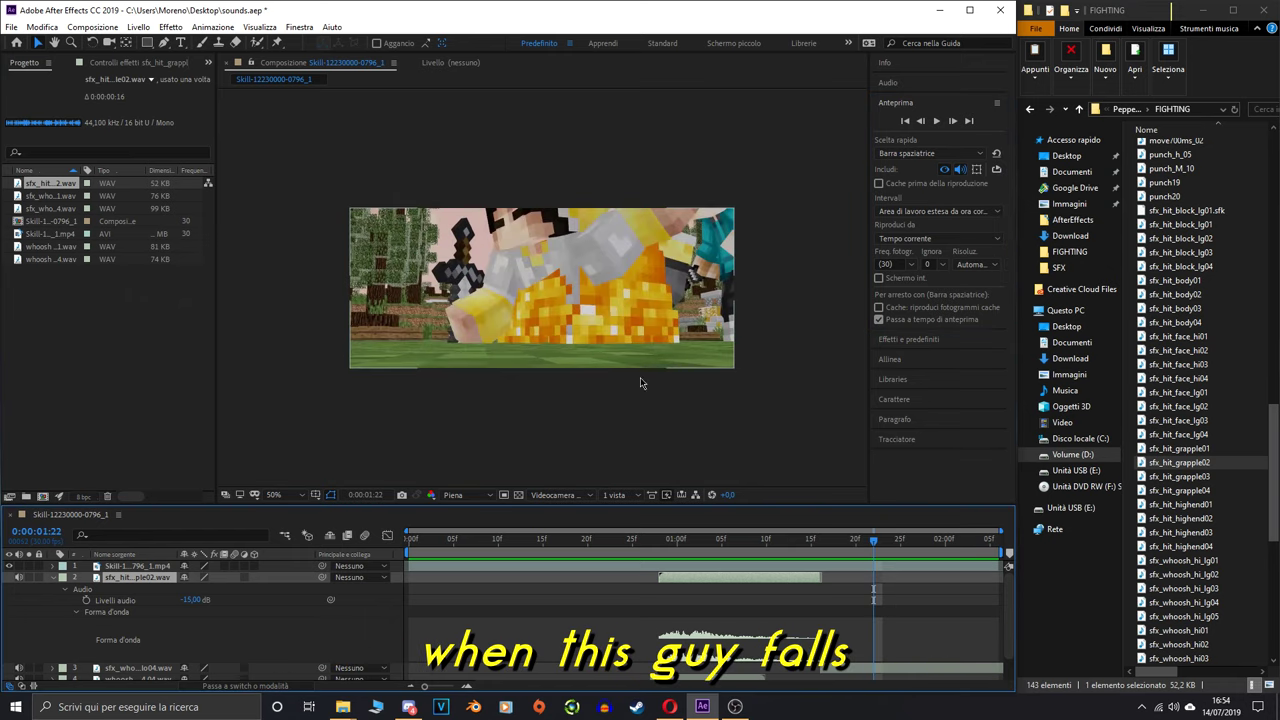
- Add body_dirt2 where the character falls, at about 0:00:01:18, set its level to -13 dB, and play the composition
scroll(1190, 300, "up", 10)
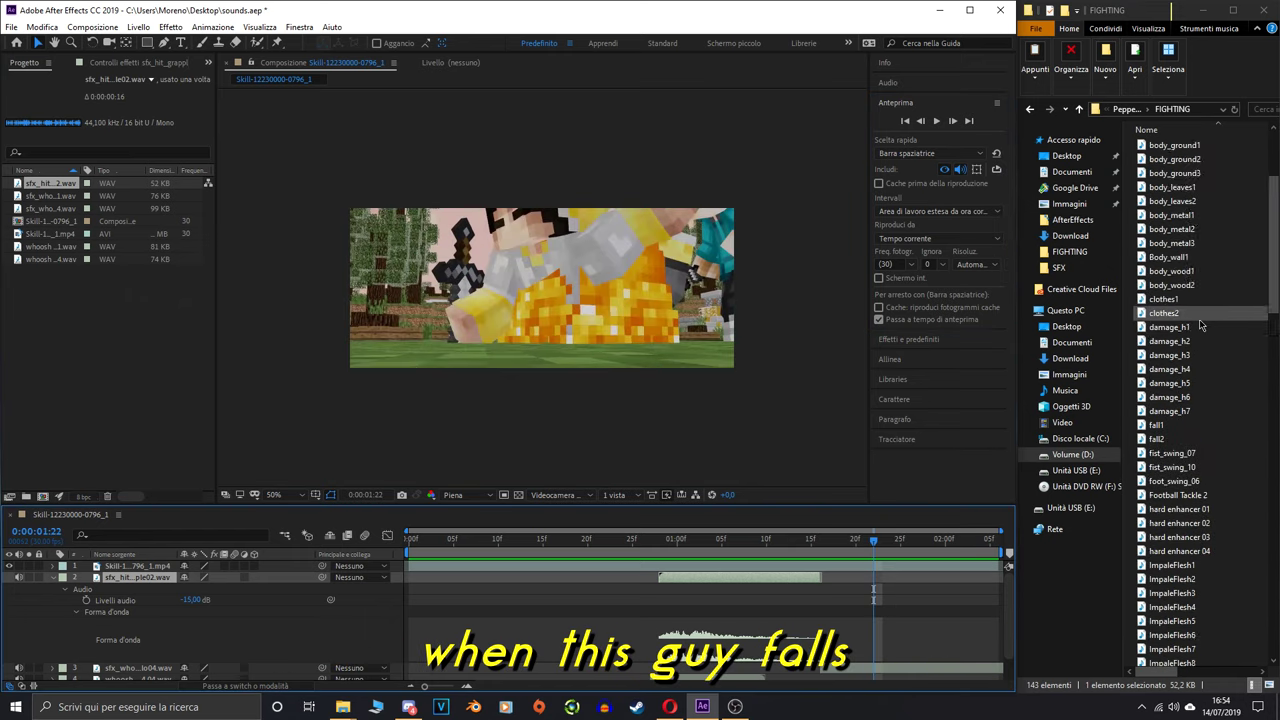
double_click(1175, 229)
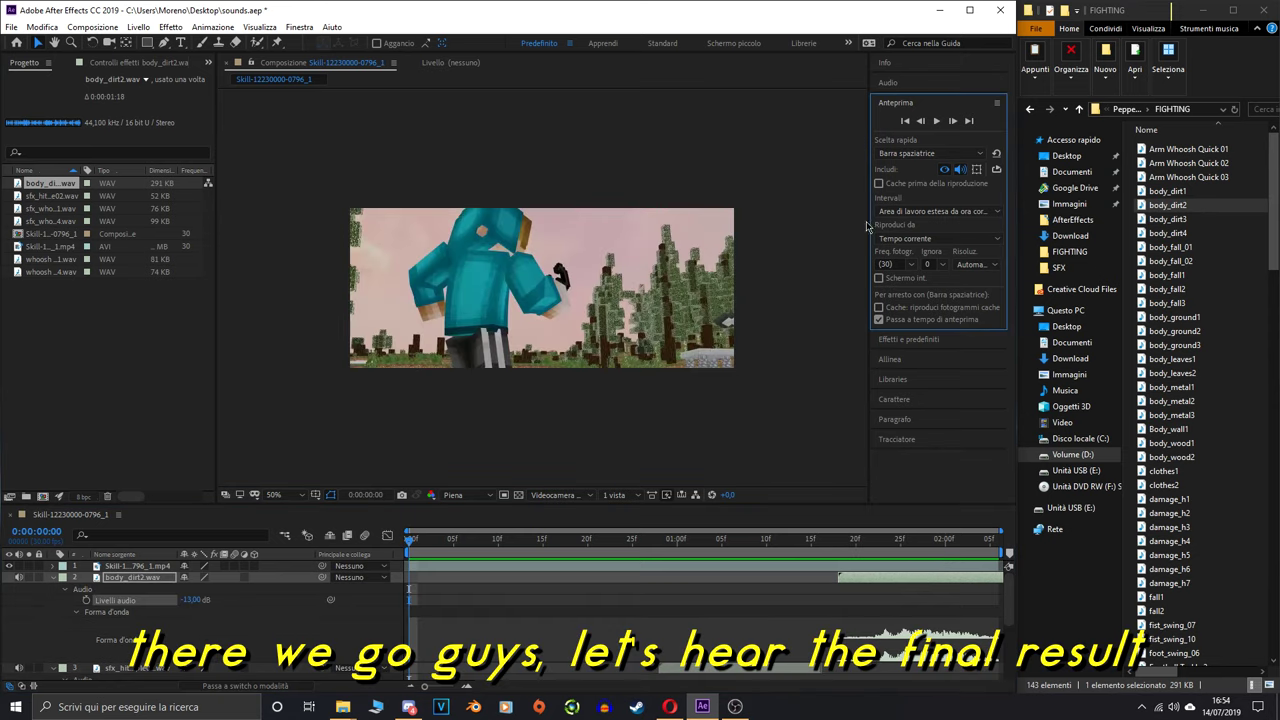
left_click(936, 122)
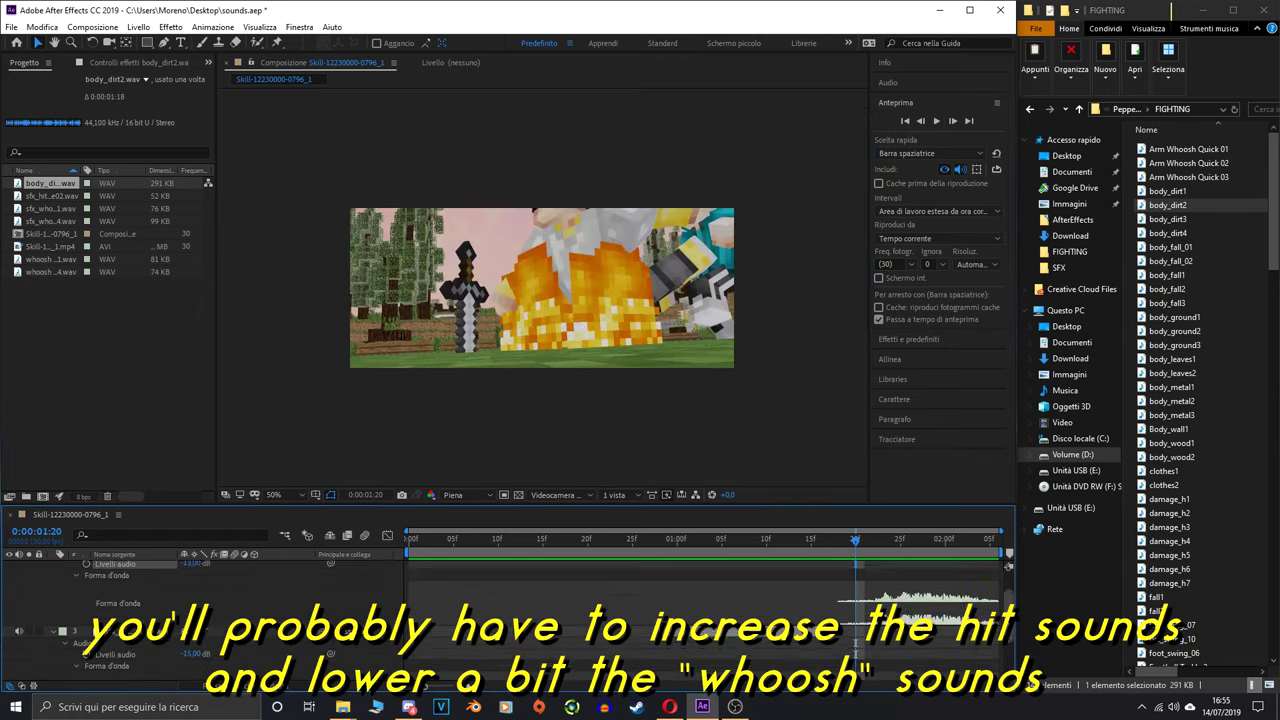
- Collapse the expanded audio properties of the body_dirt2 and hit sound layers, and deselect the layers
scroll(55, 628, "up", 3)
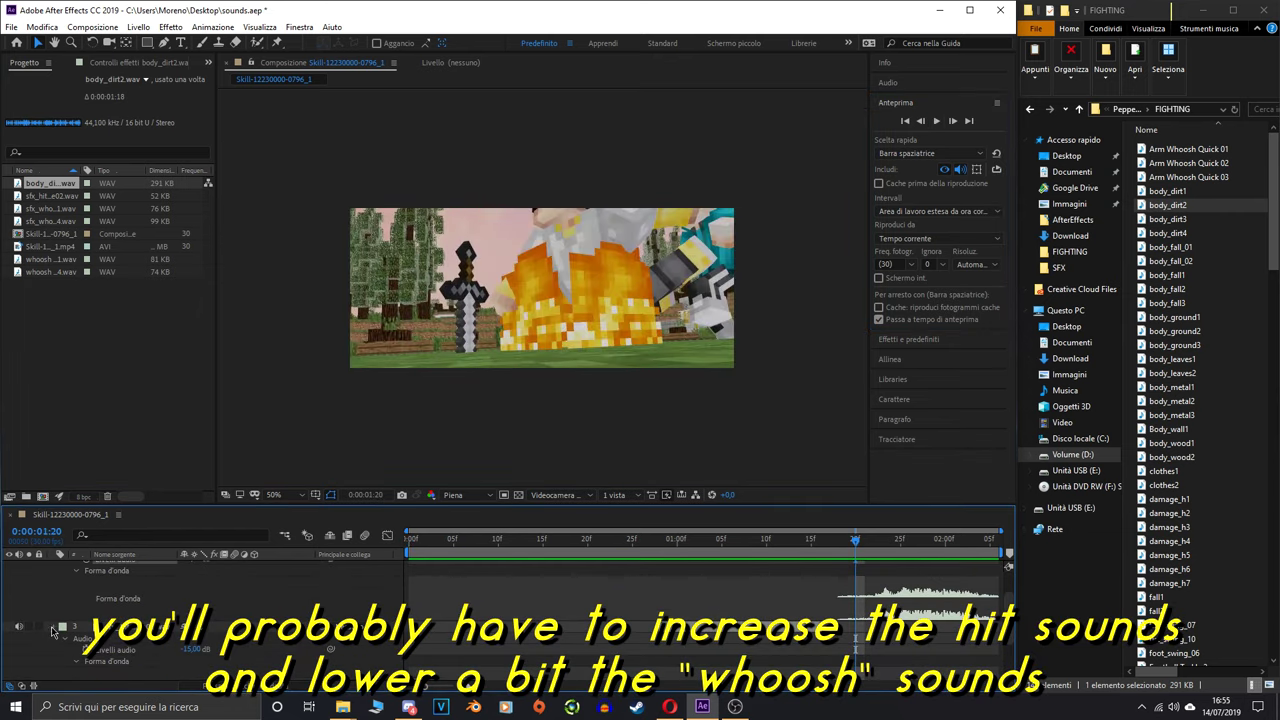
scroll(54, 618, "up", 2)
left_click(52, 573)
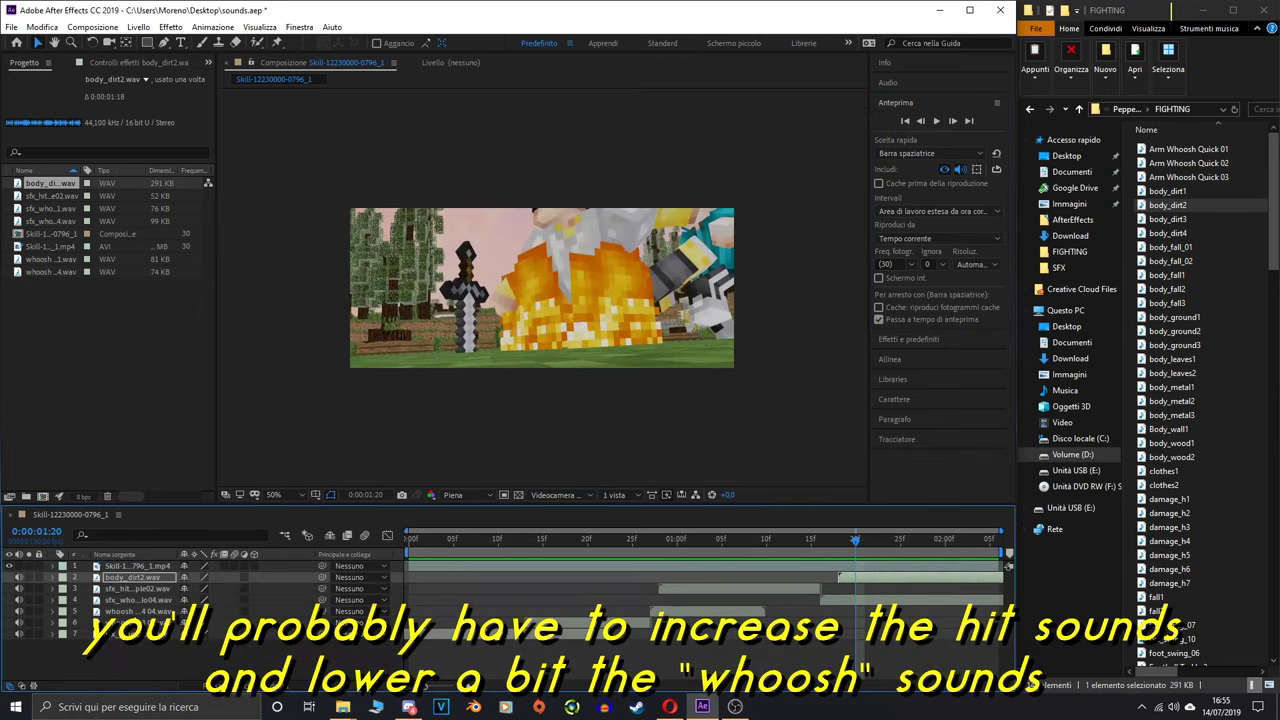
left_click(150, 657)
- Open the damage folder inside the Minecraft Sounds collection and audition hurtflesh2 and hurtflesh3
left_click_drag(537, 546, 587, 544)
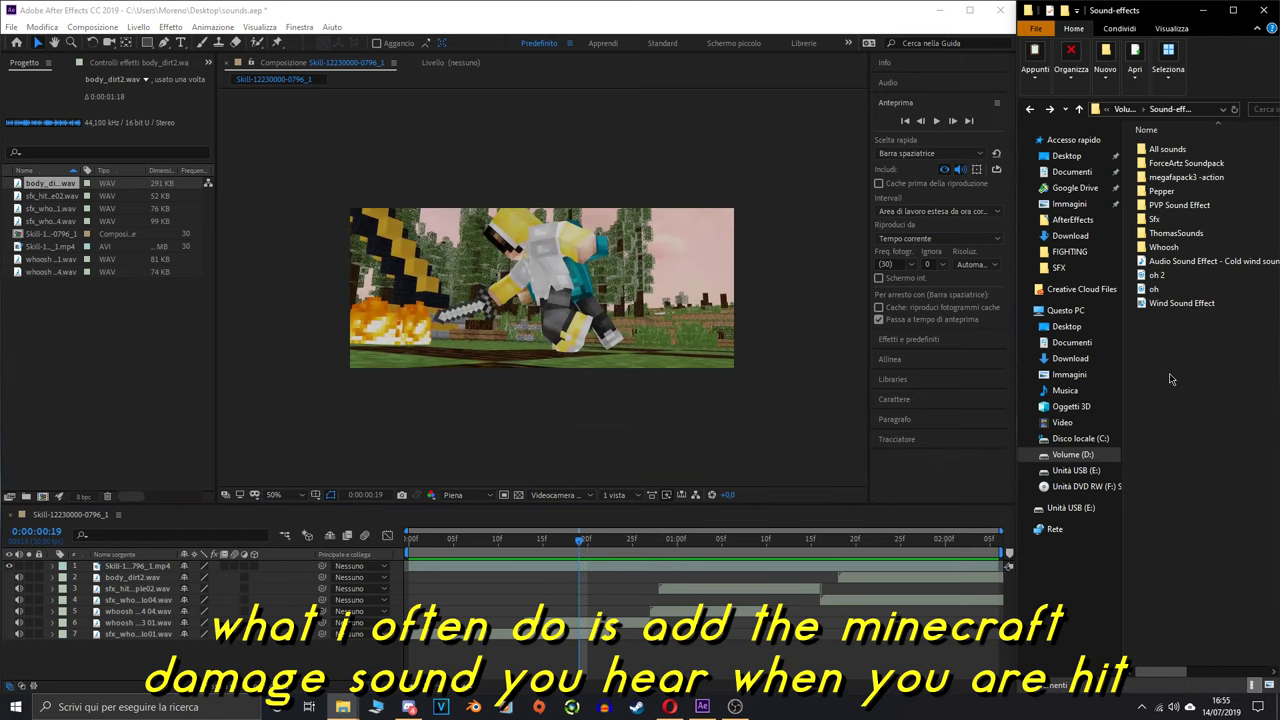
double_click(1177, 150)
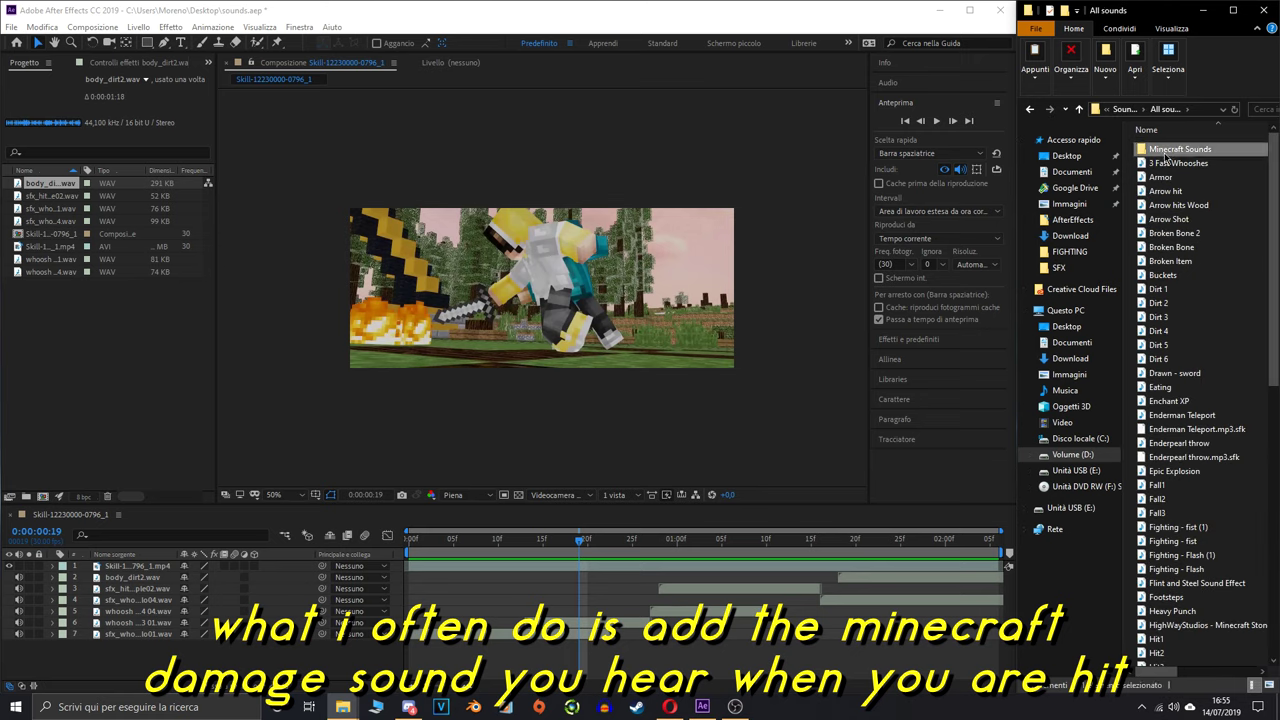
double_click(1166, 155)
double_click(1170, 162)
double_click(1173, 163)
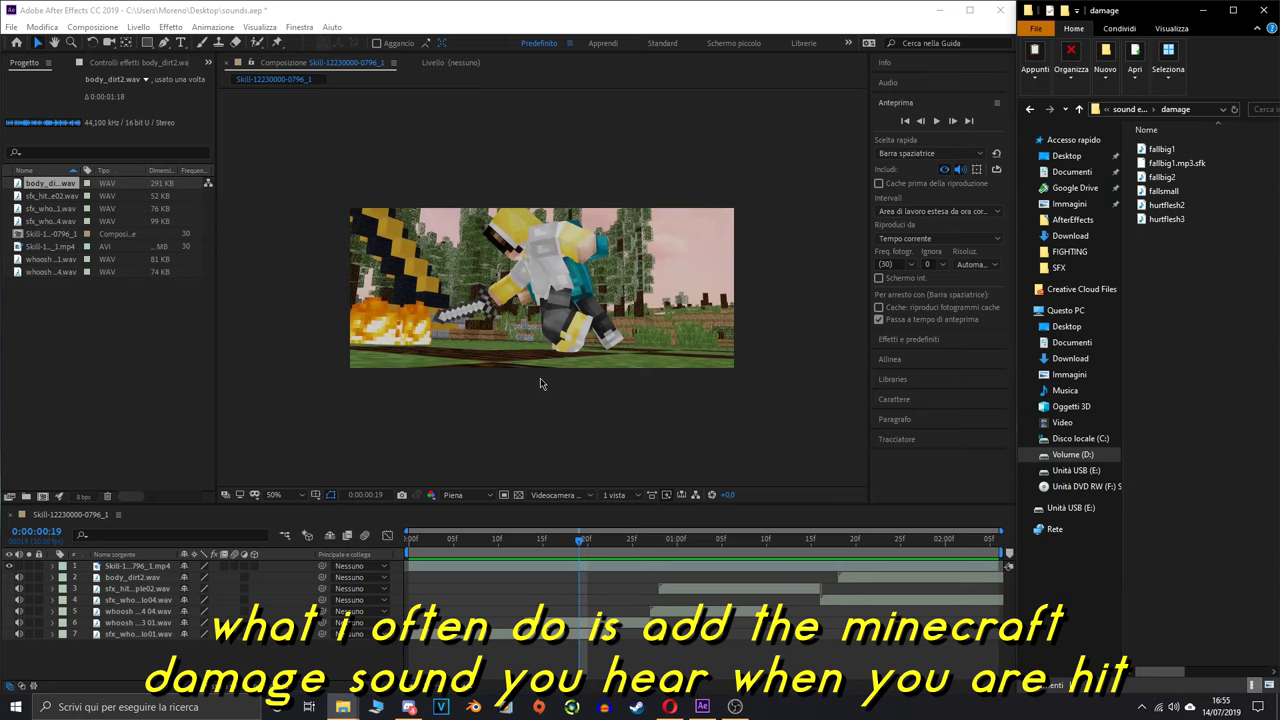
double_click(1166, 205)
double_click(1175, 219)
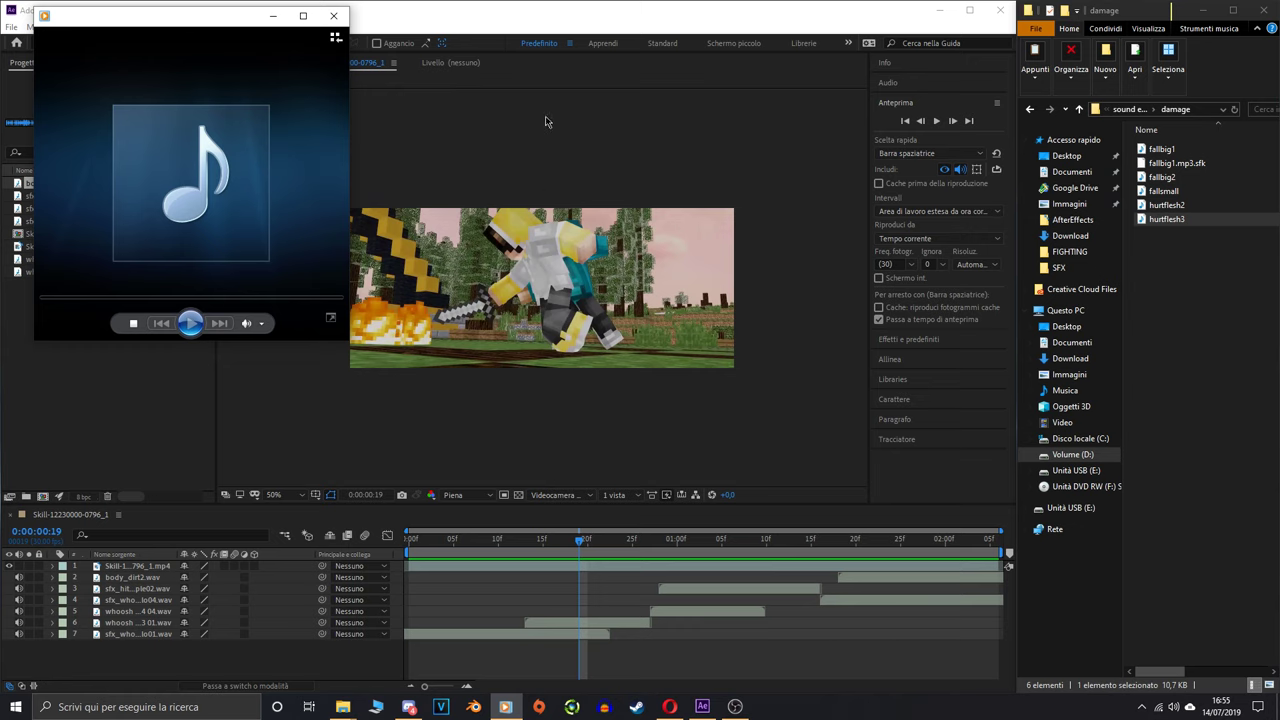
- Add hurtflesh3 at the kick's impact, about 0:00:00:28, in line with the hit sound, and play back the composition
left_click(111, 396)
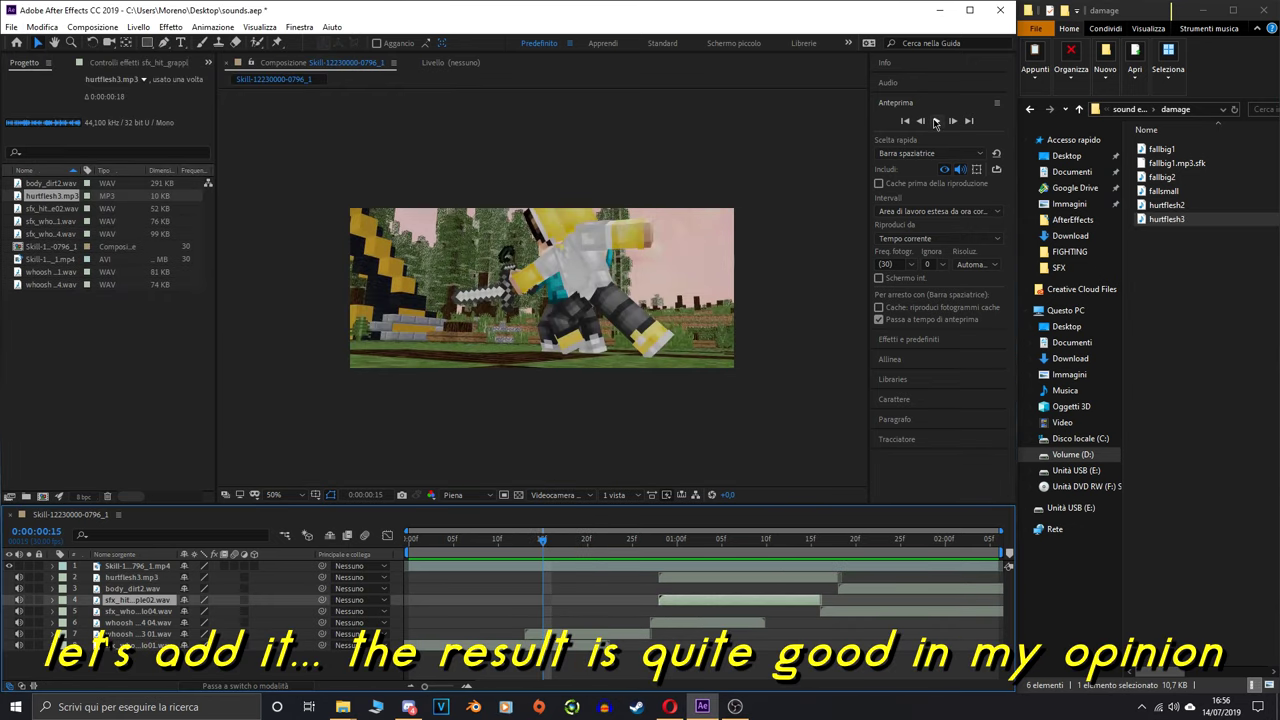
left_click(935, 121)
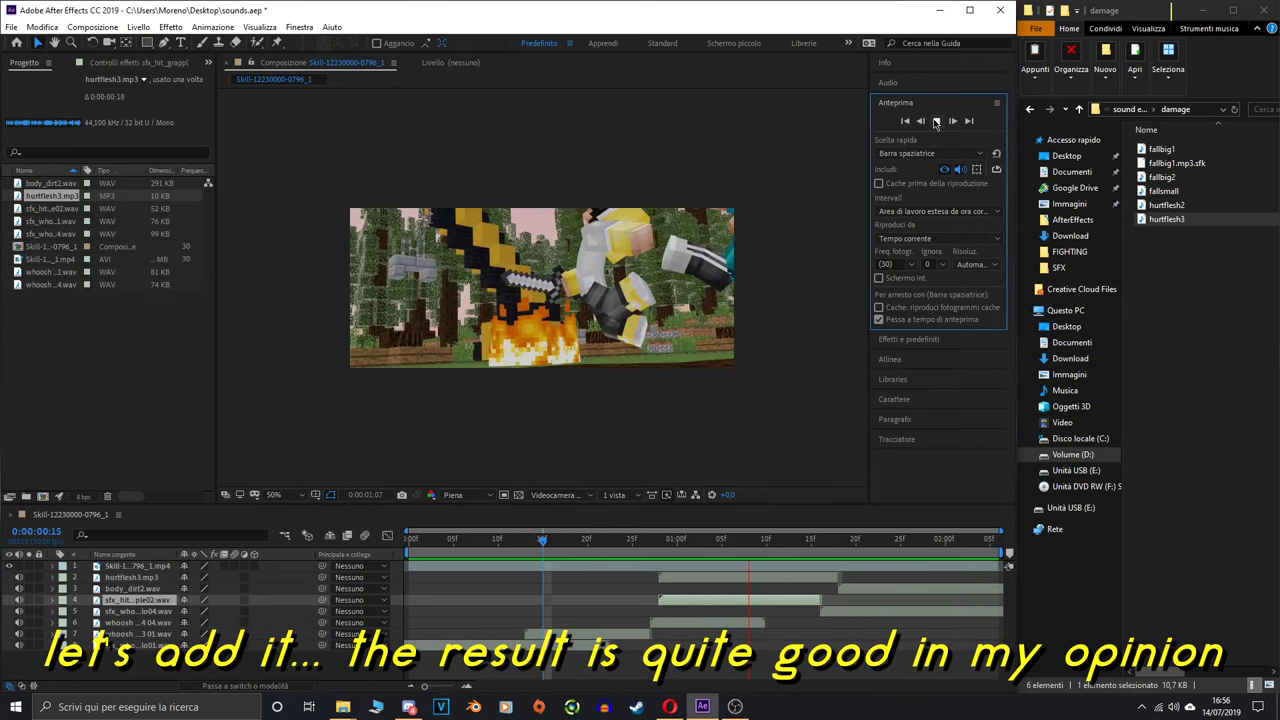
left_click(935, 121)
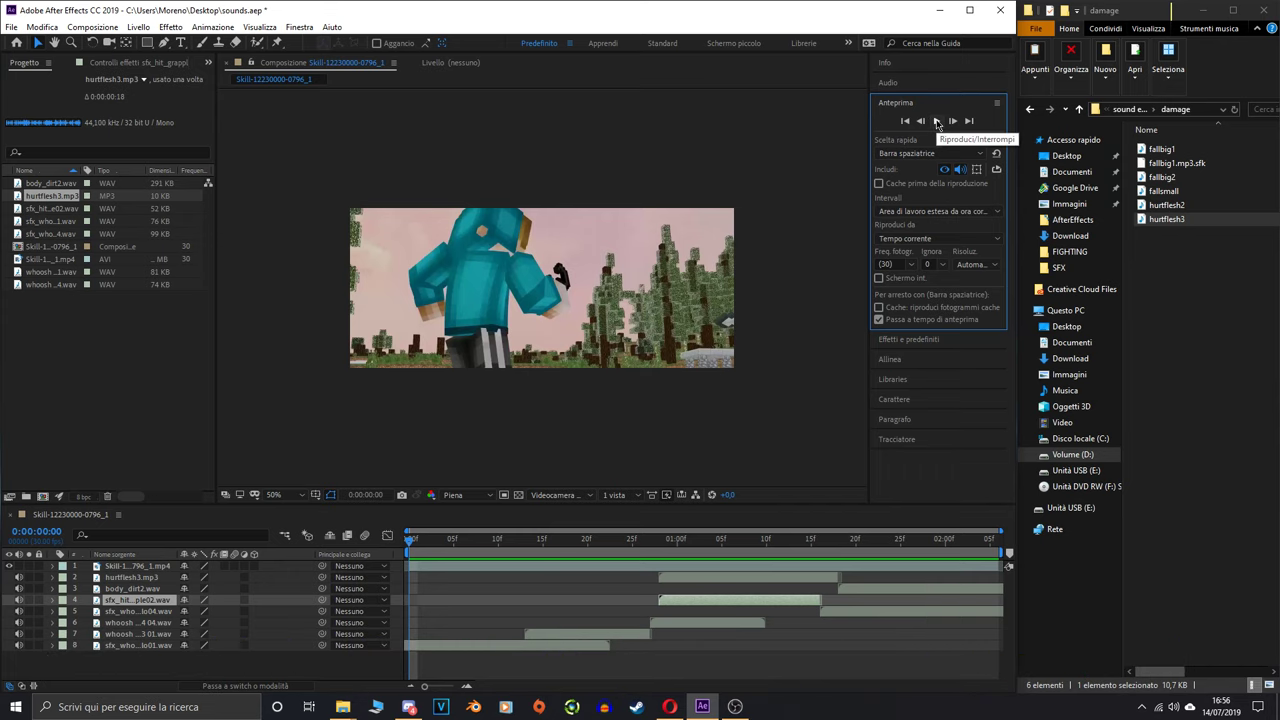
left_click(937, 121)
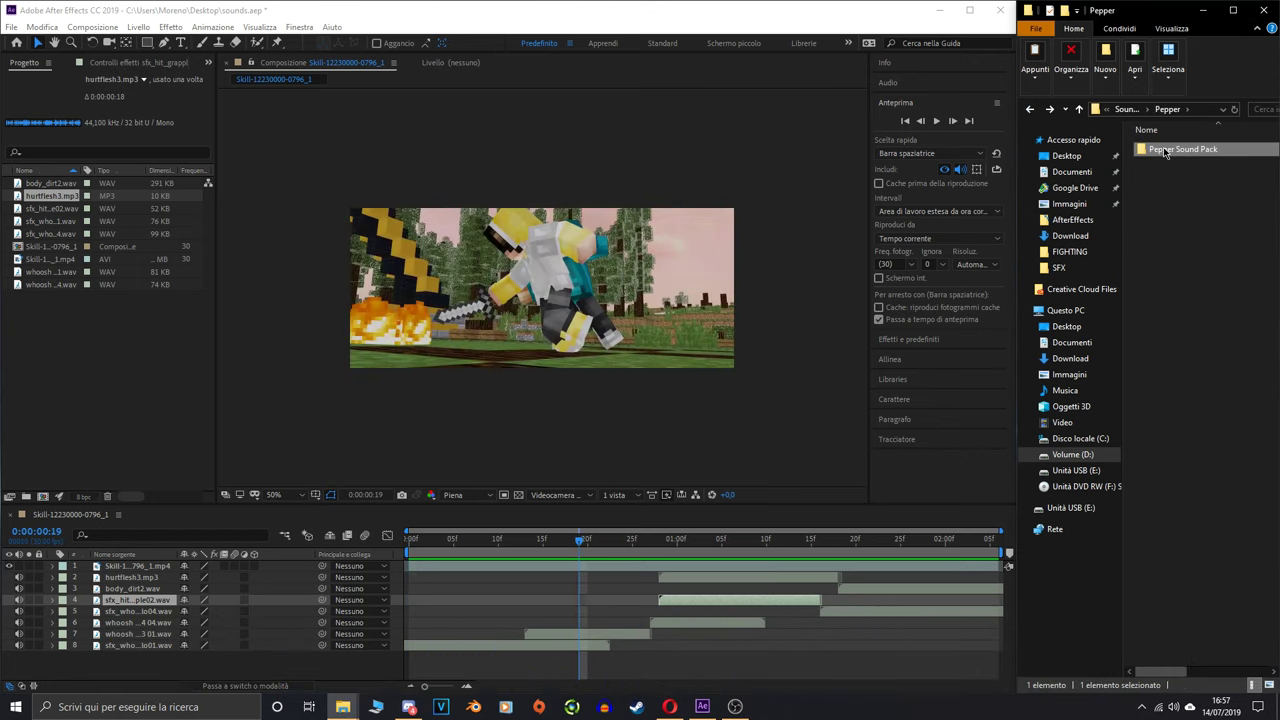
- Open the FOOTSTEPS folder of the Pepper Sound Pack and audition the dirt footstep sounds, including dirt2 and dirt3
double_click(1172, 151)
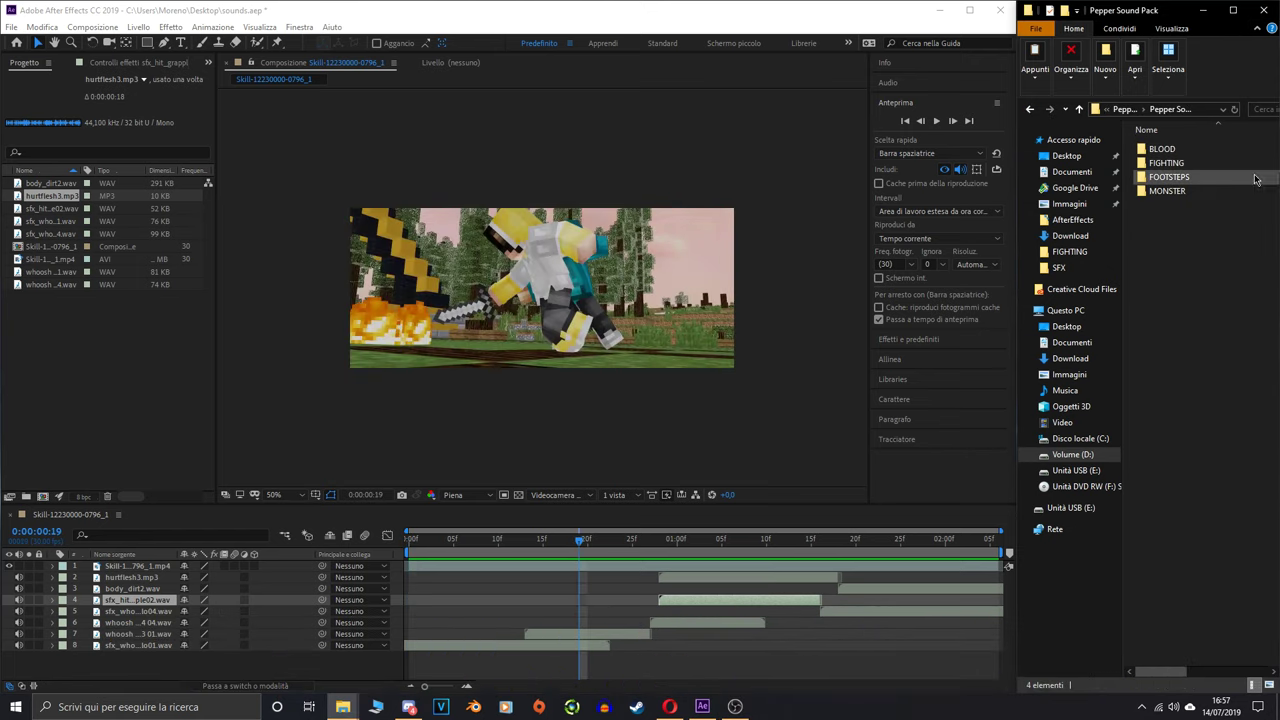
double_click(1168, 177)
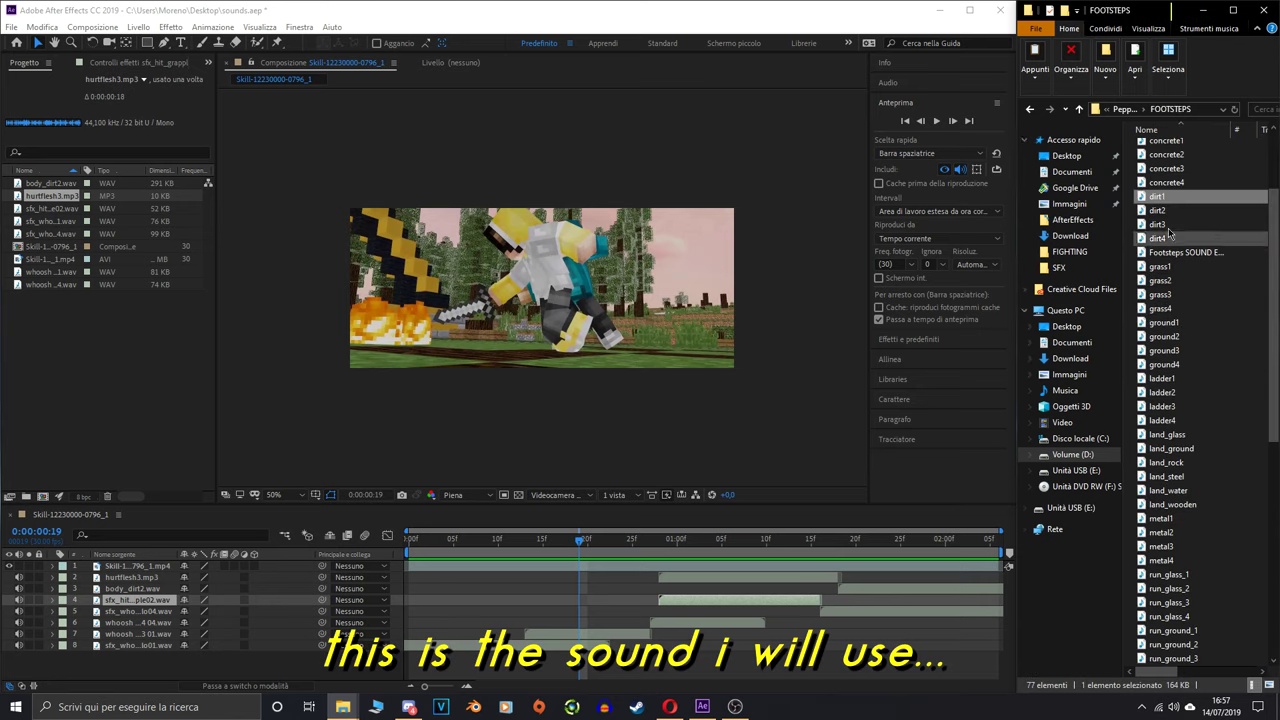
double_click(1175, 211)
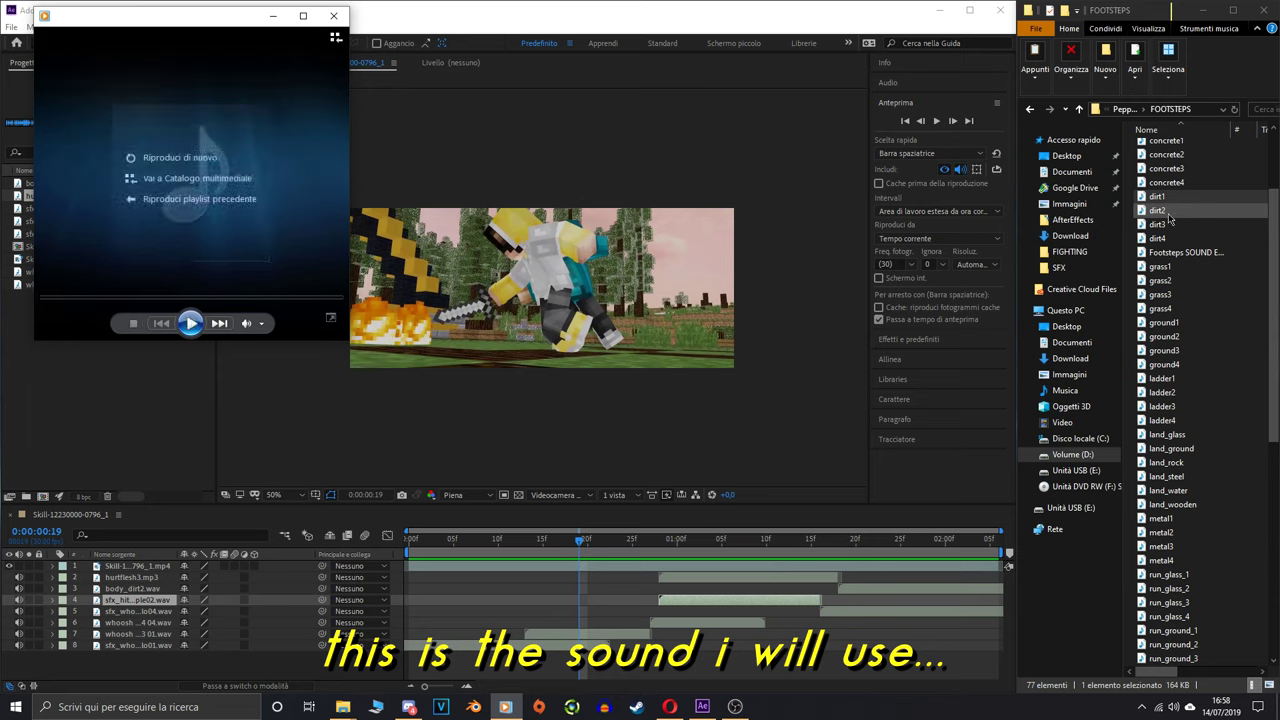
left_click(1168, 214)
double_click(1168, 214)
double_click(1170, 225)
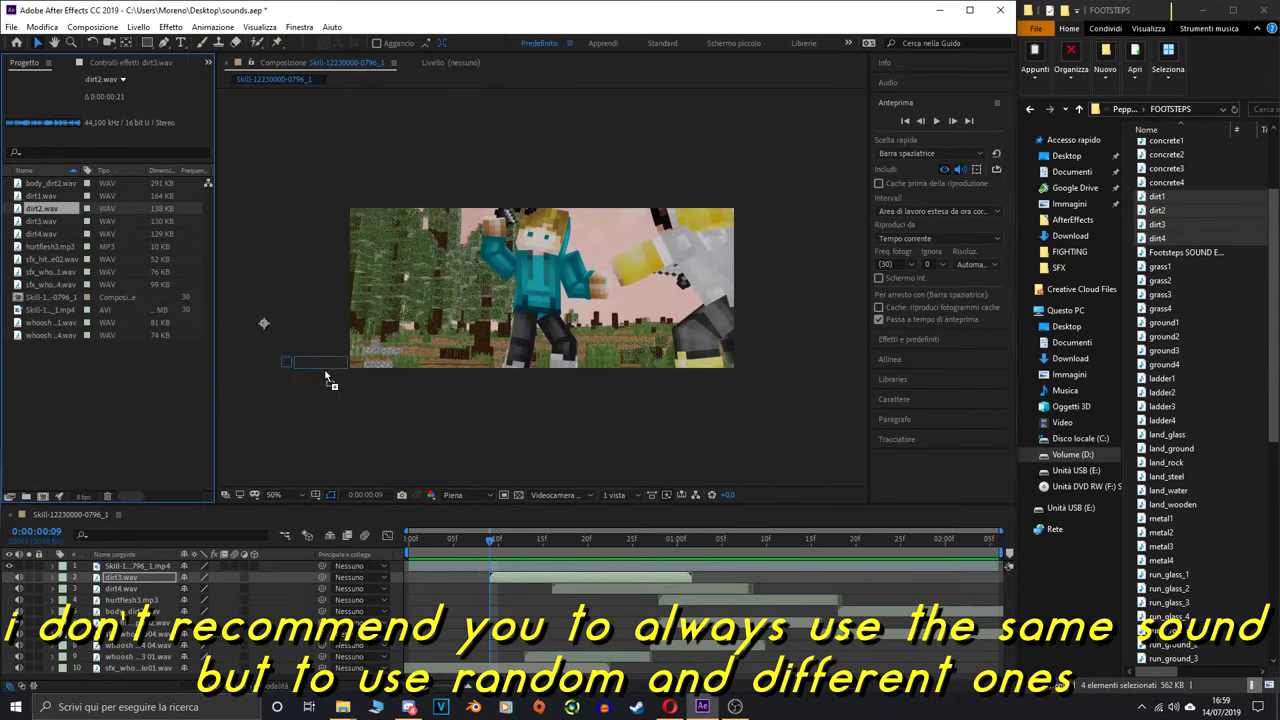
- Start the dirt2 footstep at 0:00:00:23, check its waveform, and play the composition from the first frame
left_click_drag(460, 540, 622, 553)
key("[")
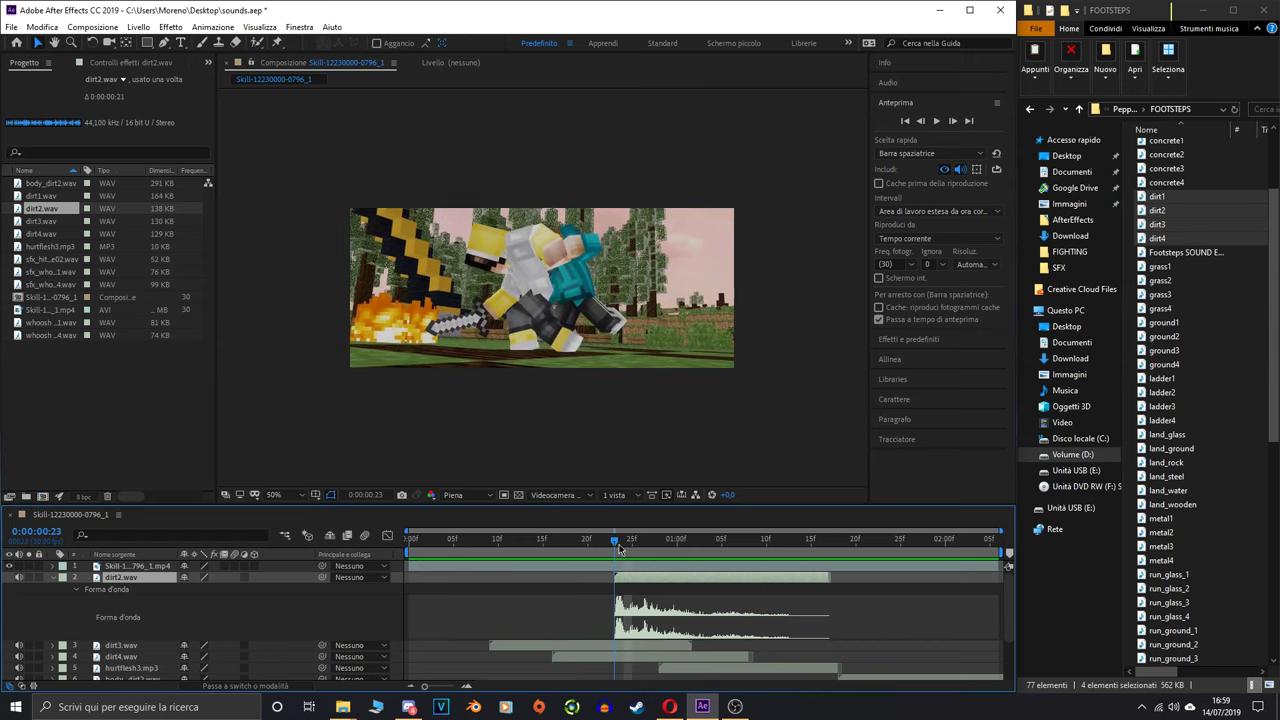
key("l")
key("l")
key("l")
key("l")
key("Home")
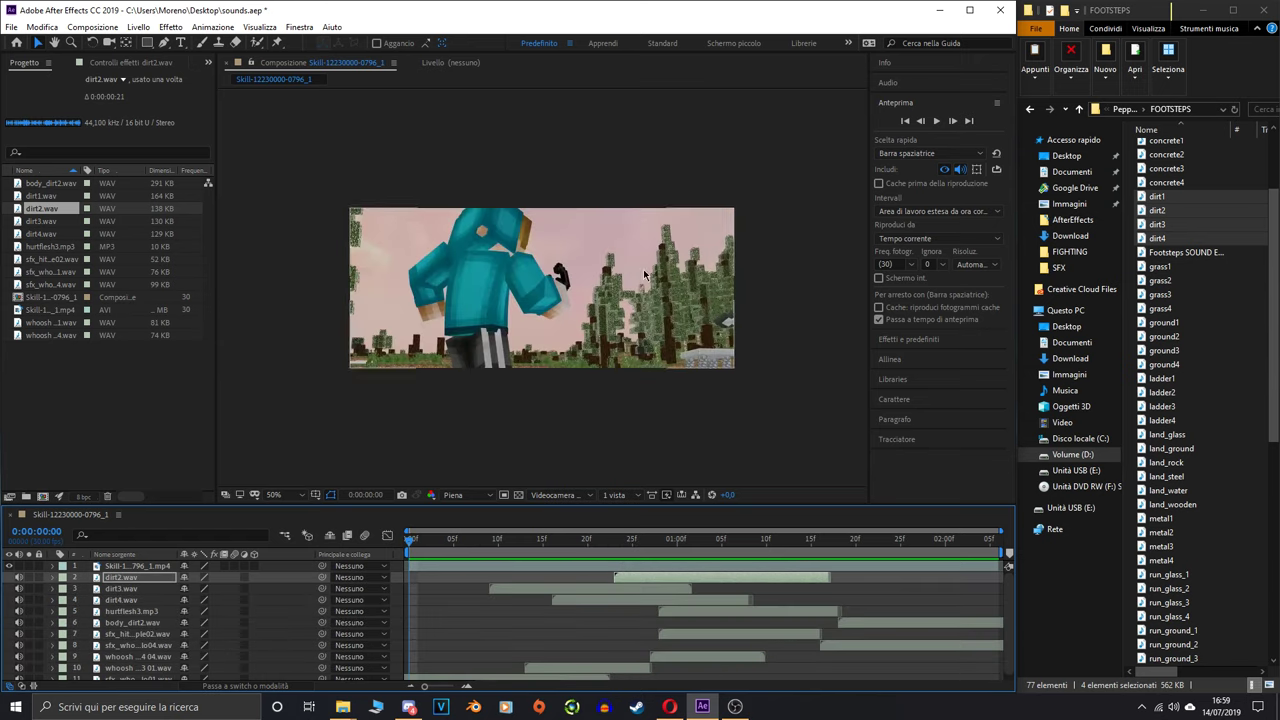
left_click(938, 122)
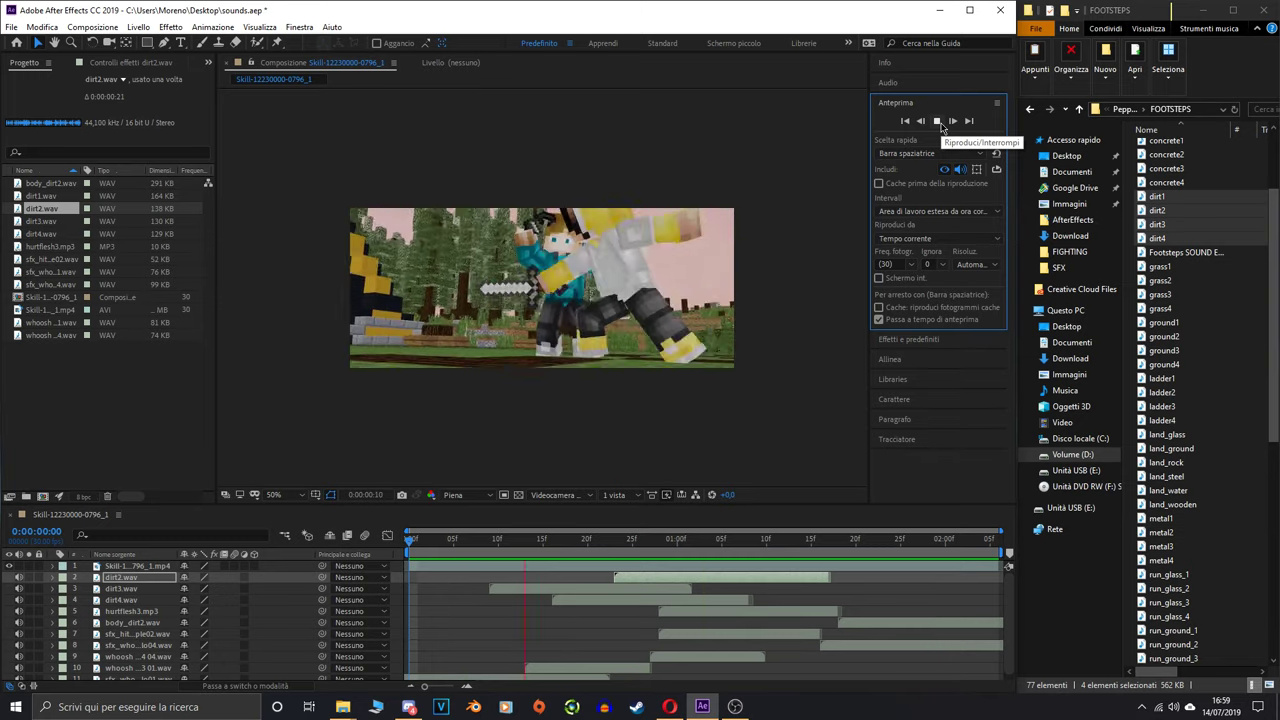
left_click(938, 121)
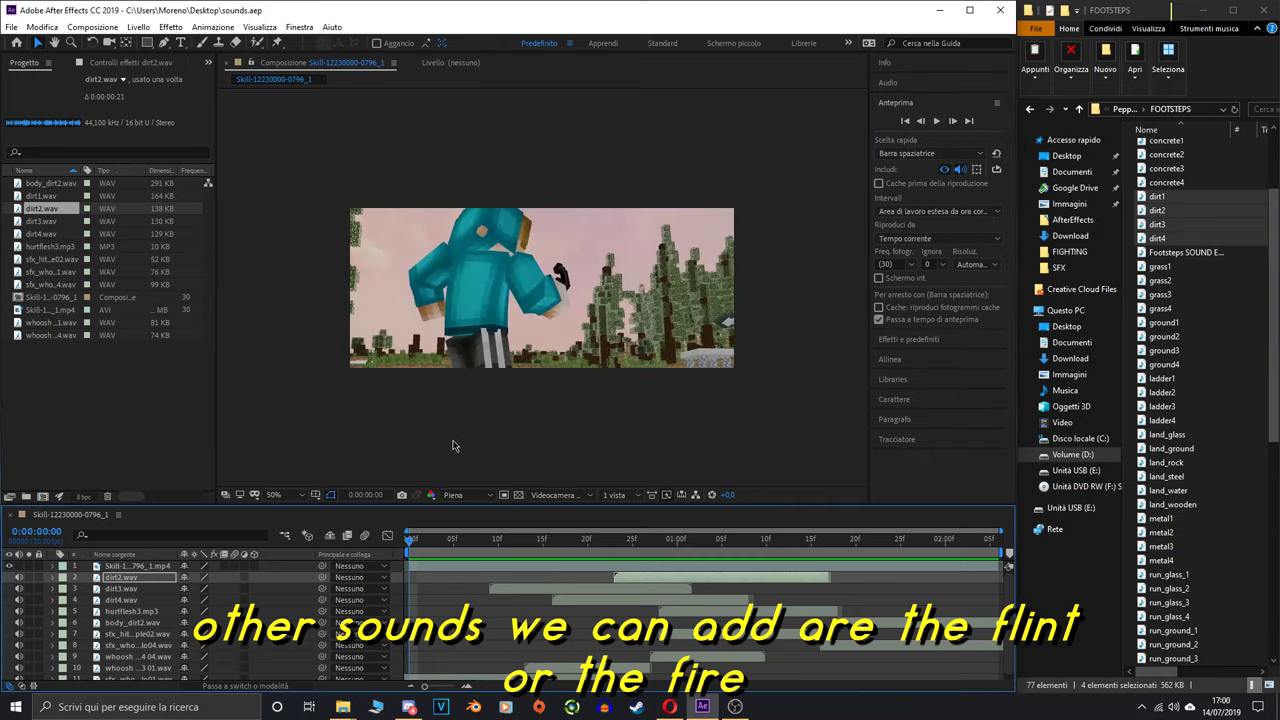
- Play the composition from the first frame to check the flint and steel and epic sword sounds
left_click_drag(410, 543, 541, 543)
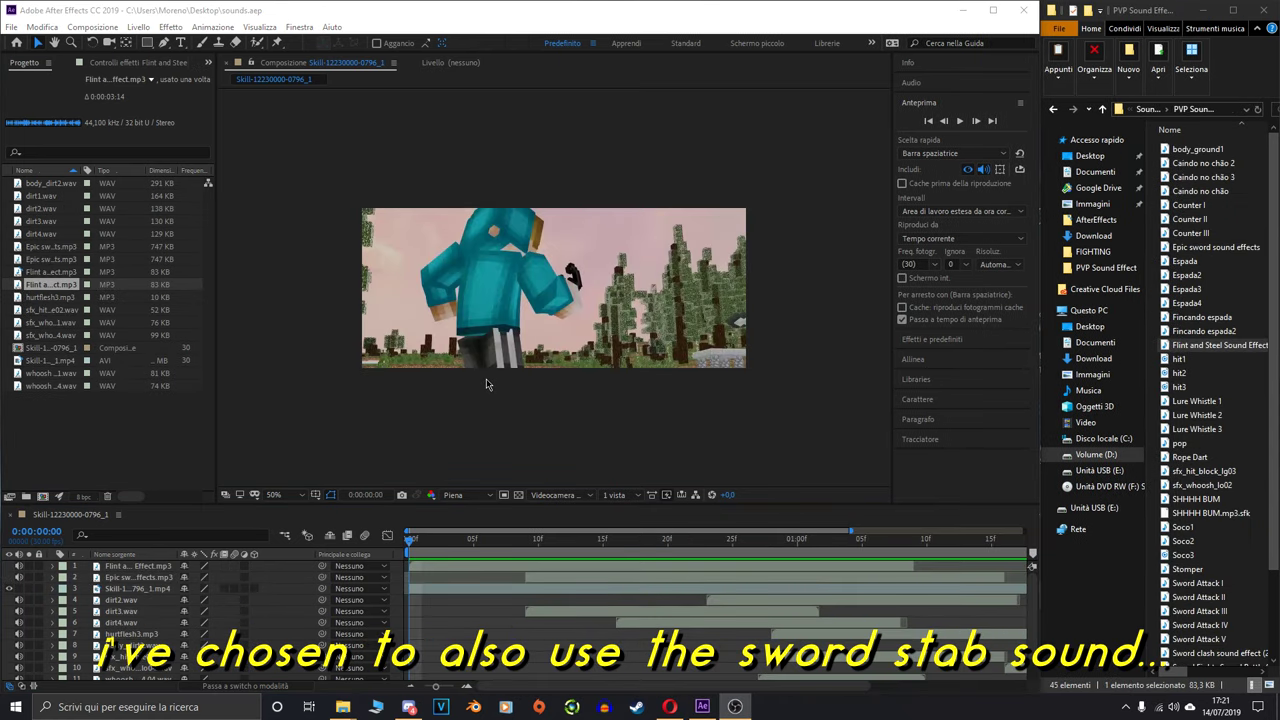
left_click(930, 134)
left_click(959, 121)
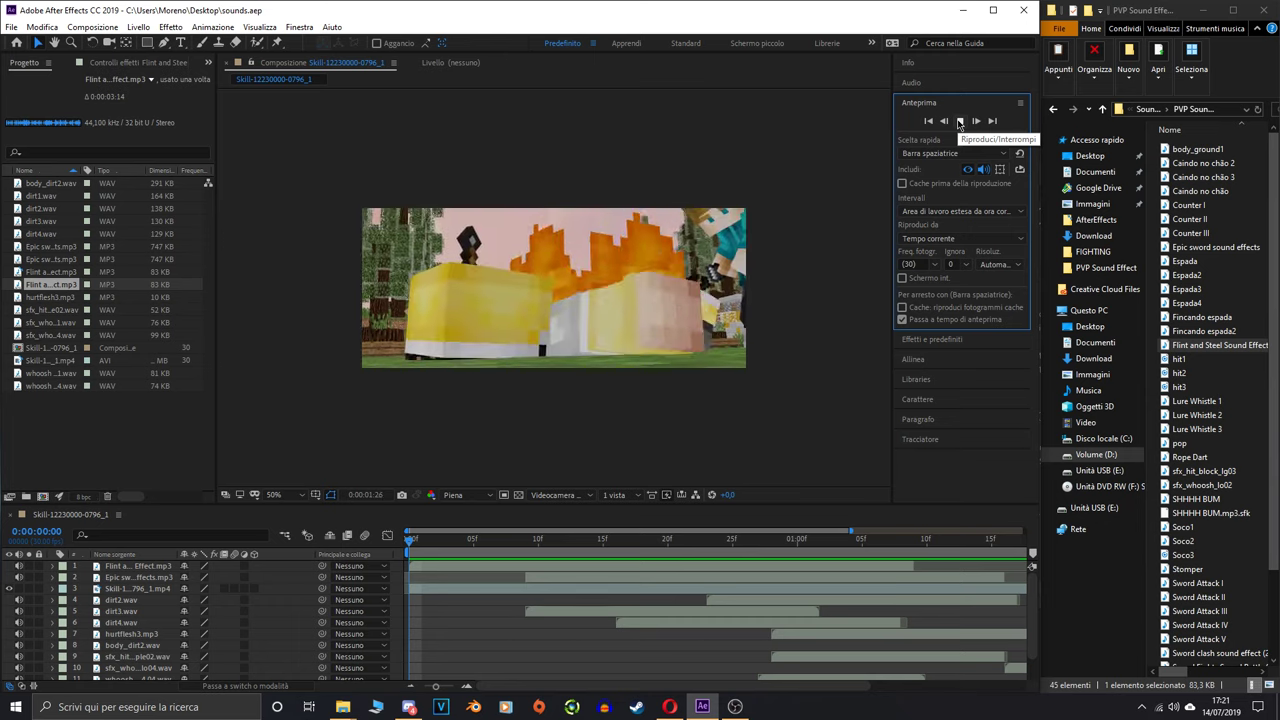
left_click(959, 121)
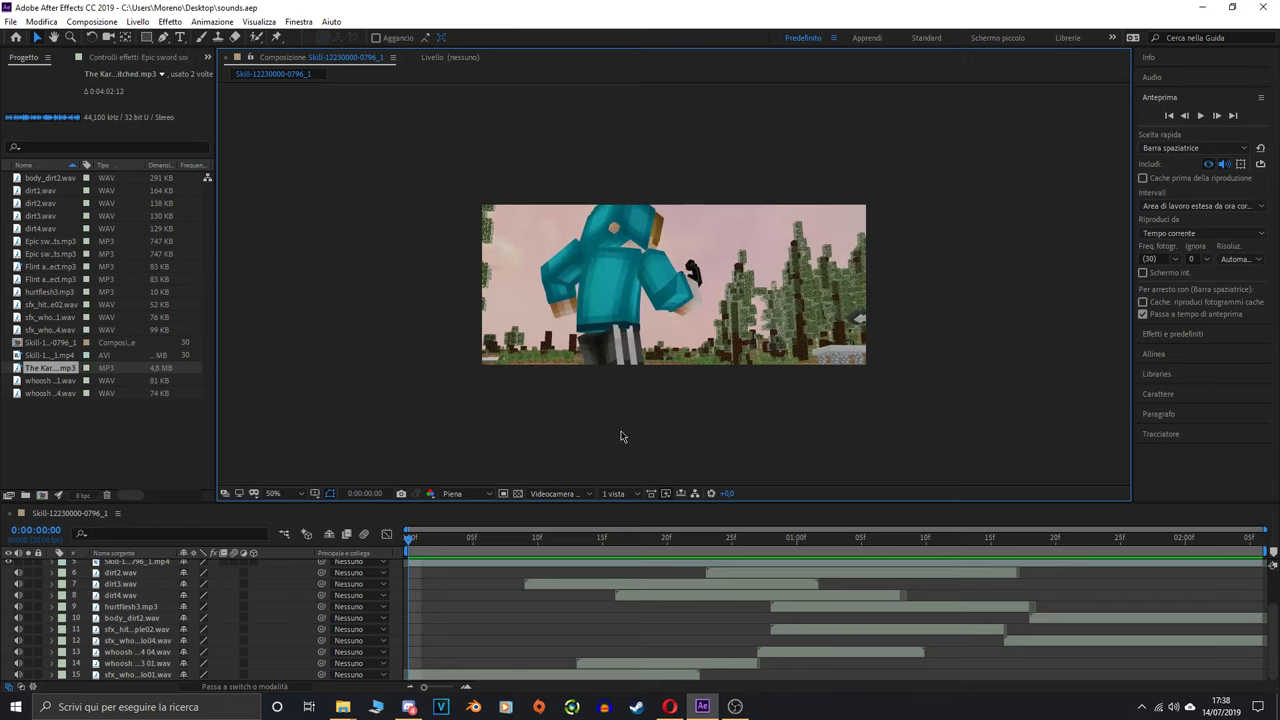
- Play the composition with the music track from the beginning twice to check the balance between music and effects
left_click(1201, 116)
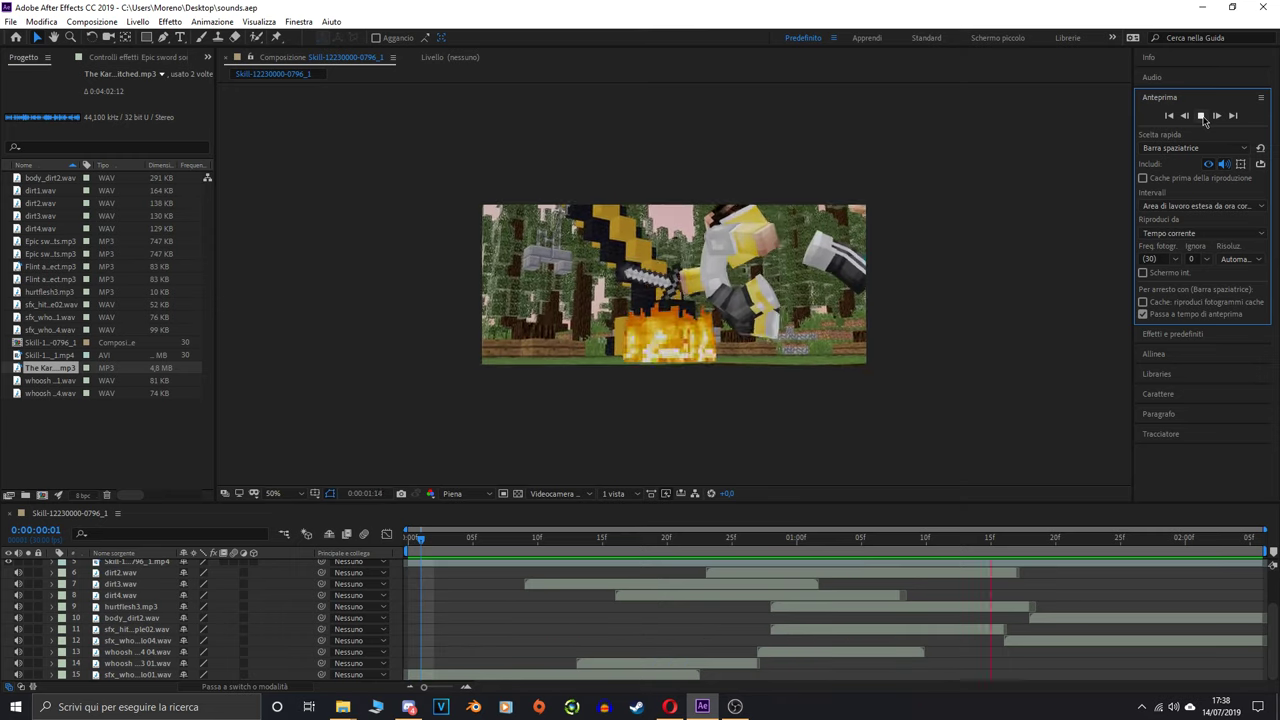
left_click(1201, 116)
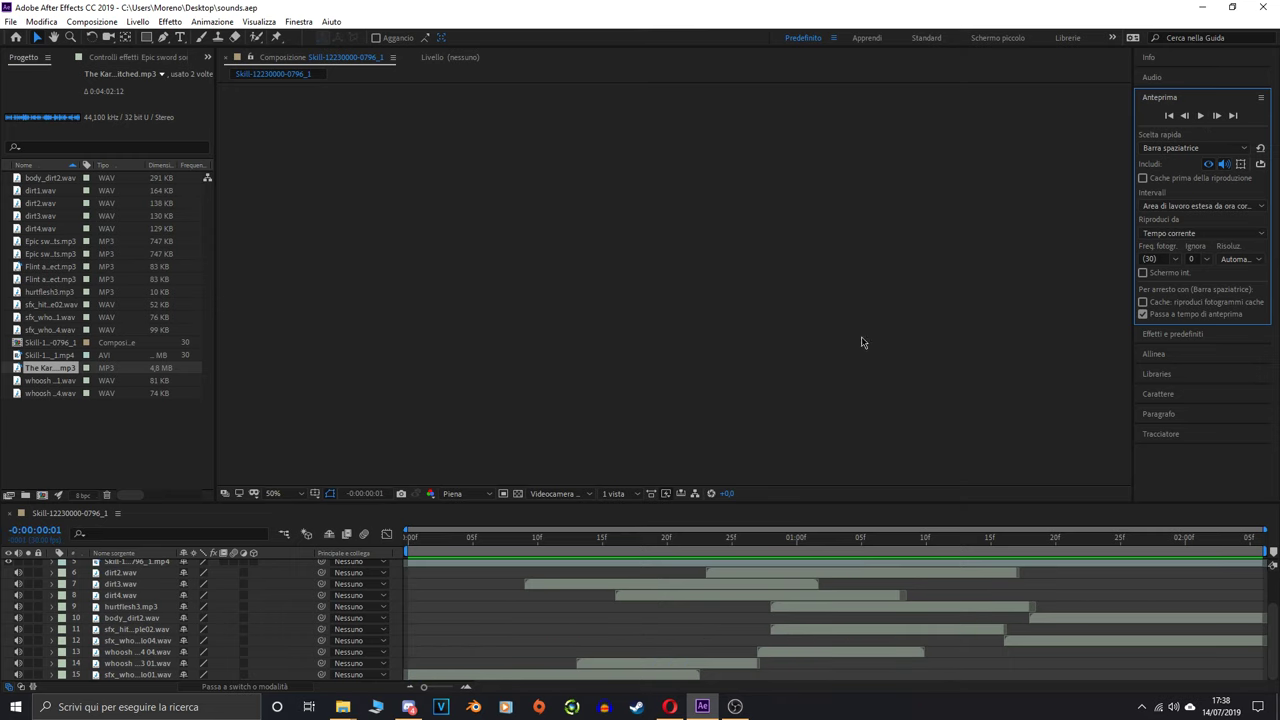
left_click(433, 537)
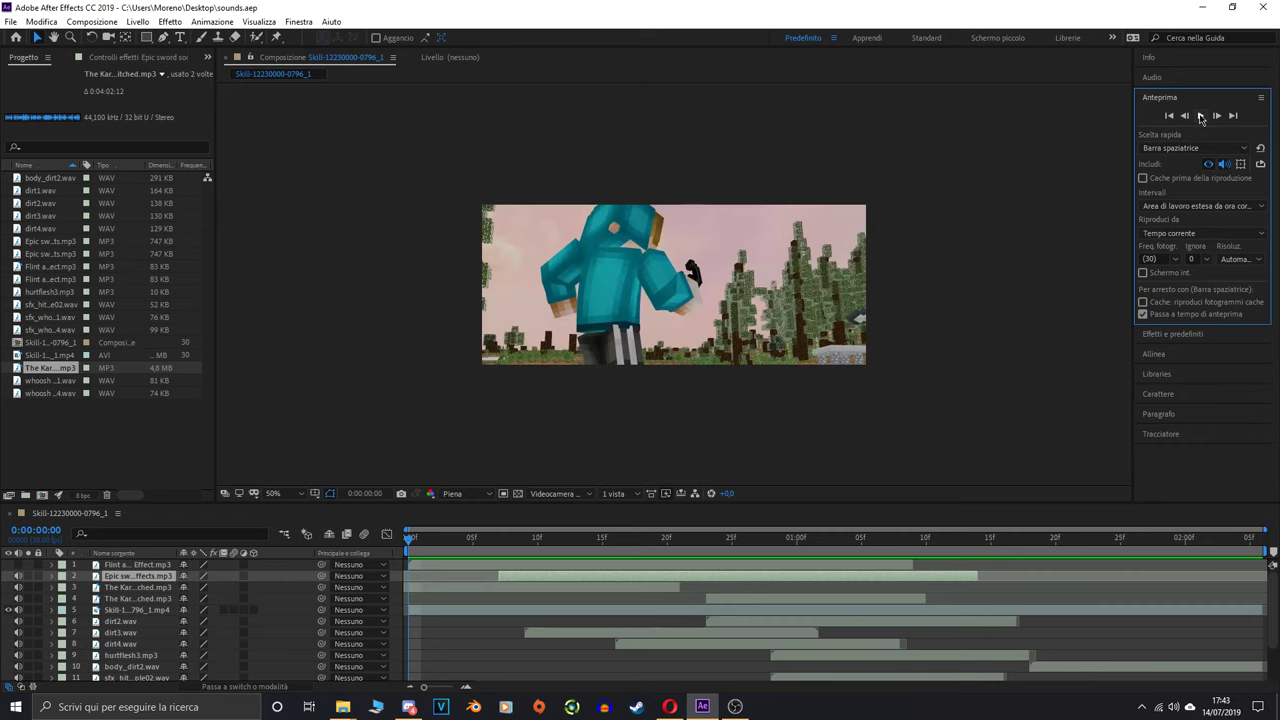
left_click(1201, 116)
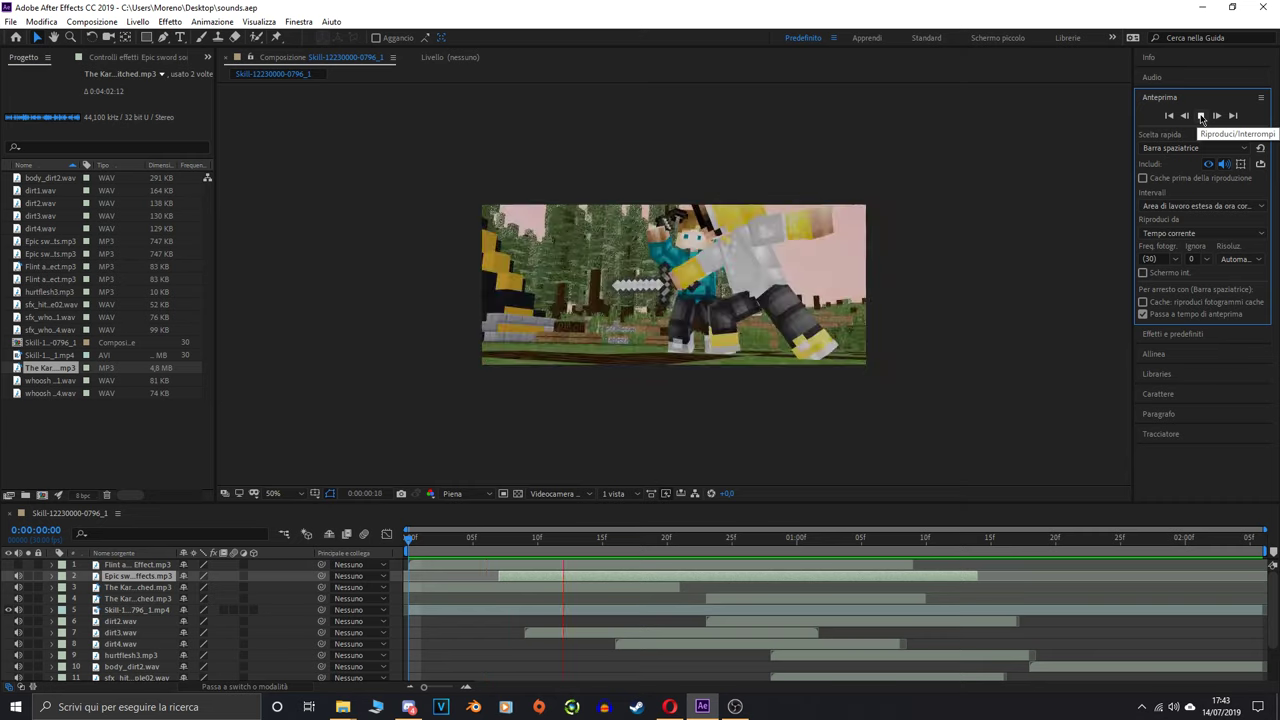
left_click(1201, 116)
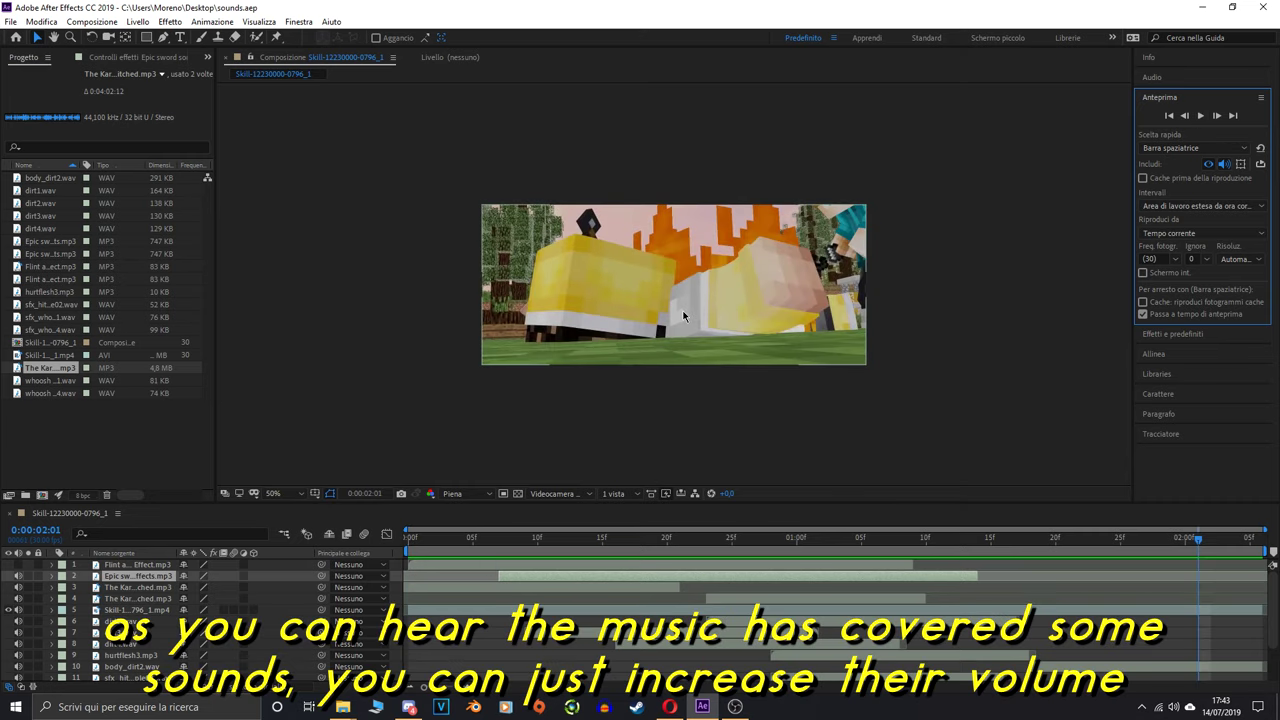